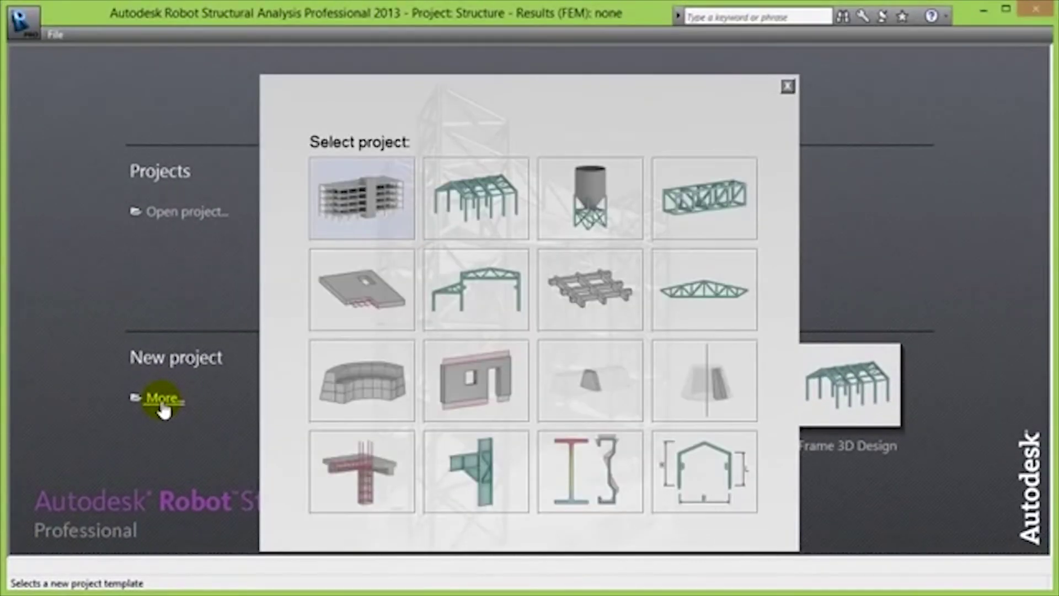
Start a new Frame 2D Design project in Select mode with the Object Inspector hidden.
{"action": "left_click", "coordinate": [499, 301]}
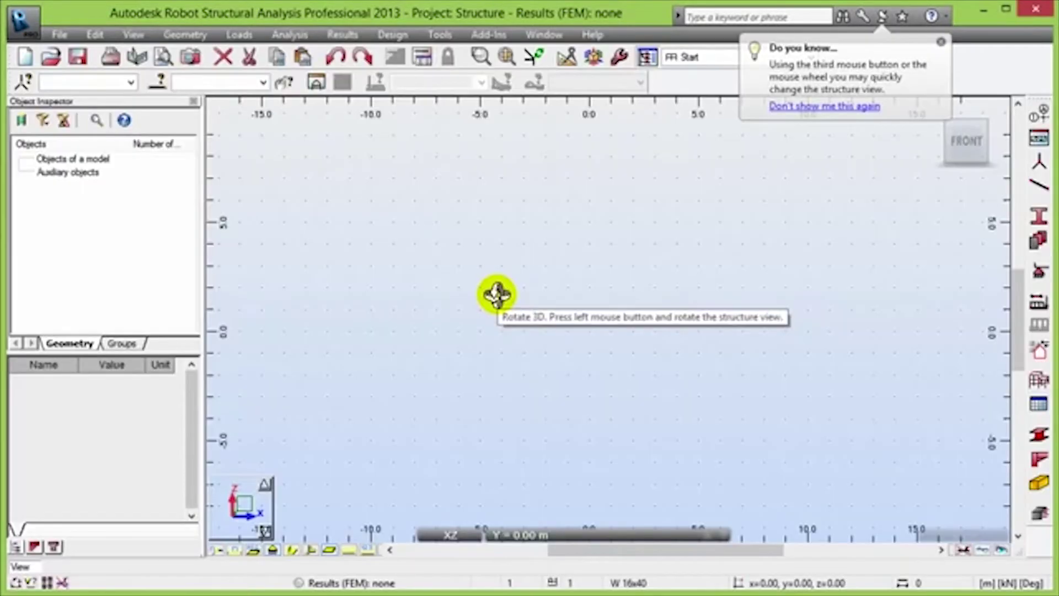
{"action": "right_click", "coordinate": [497, 298]}
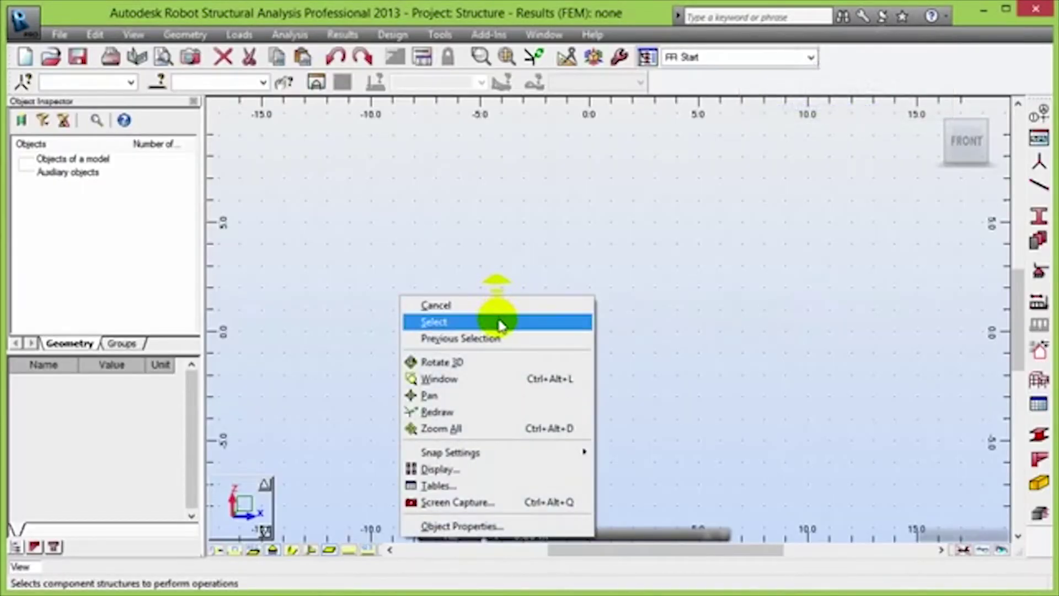
{"action": "left_click", "coordinate": [500, 322]}
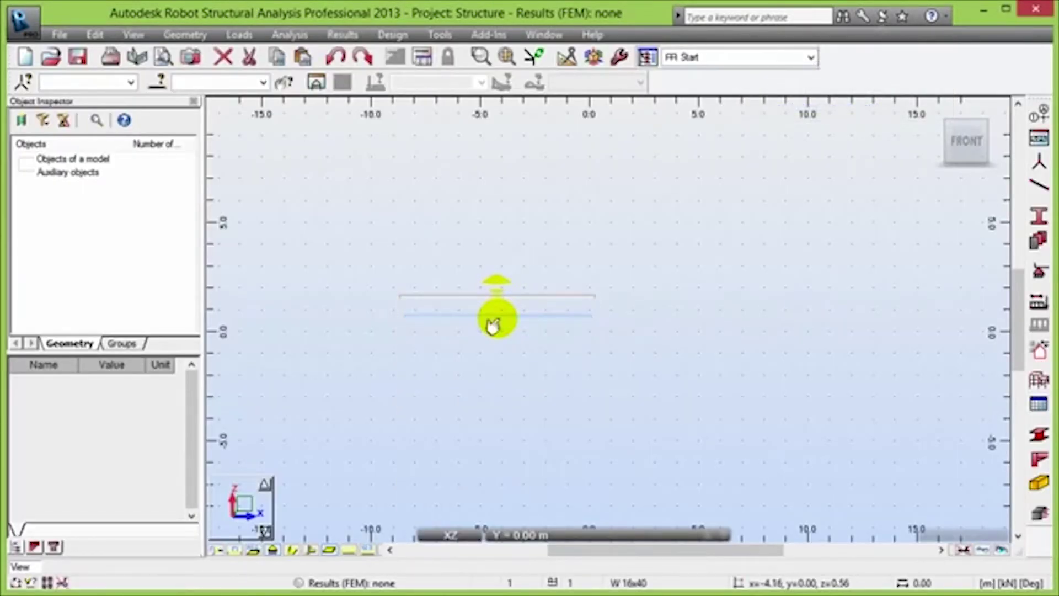
{"action": "left_click", "coordinate": [195, 102]}
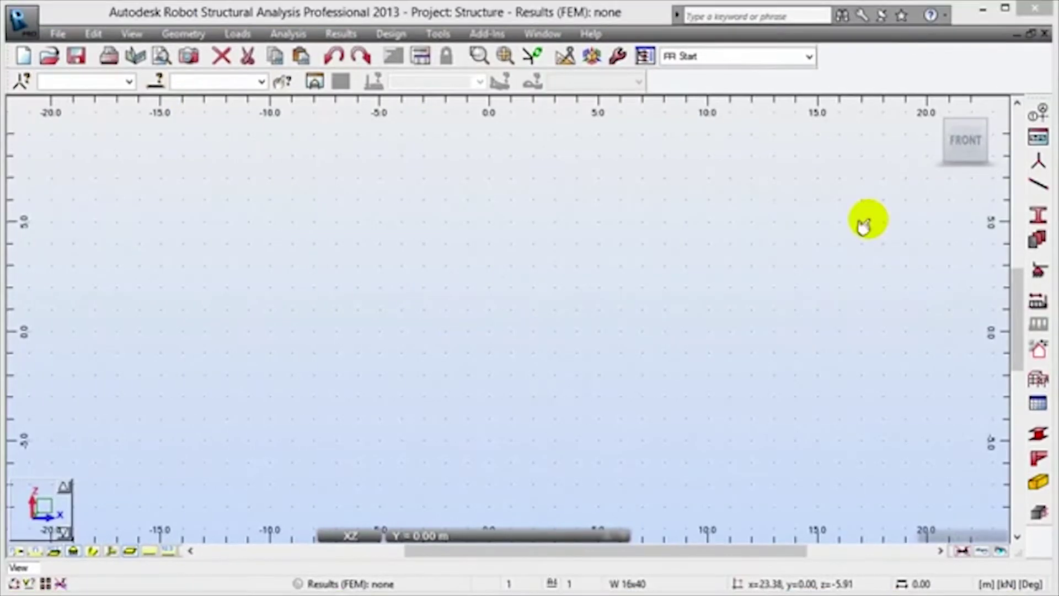
Draw the first 2 m bar starting from node (-13, 2).
{"action": "left_click", "coordinate": [1037, 186]}
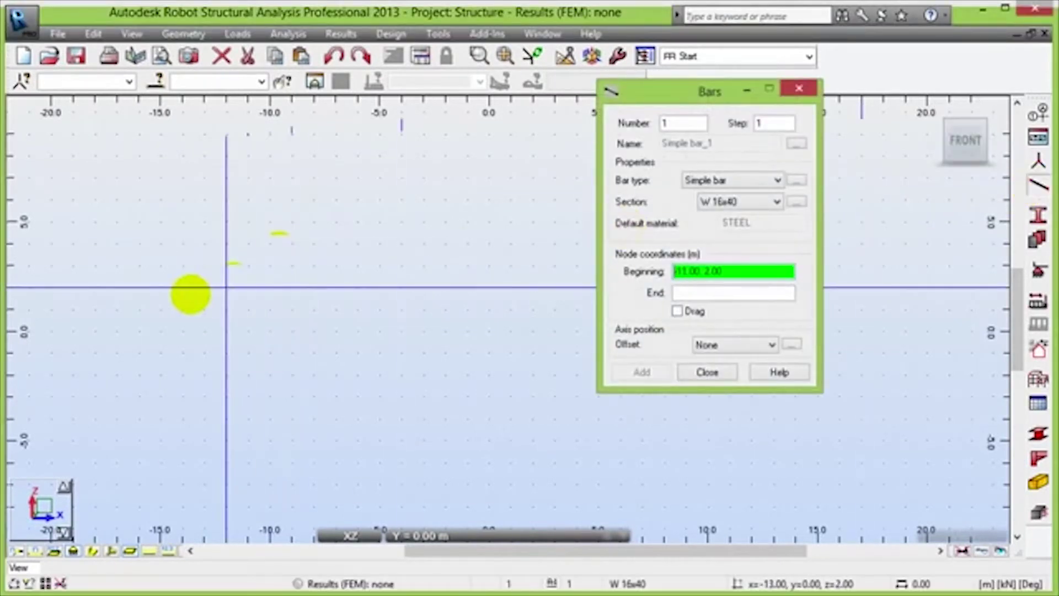
{"action": "left_click", "coordinate": [207, 285]}
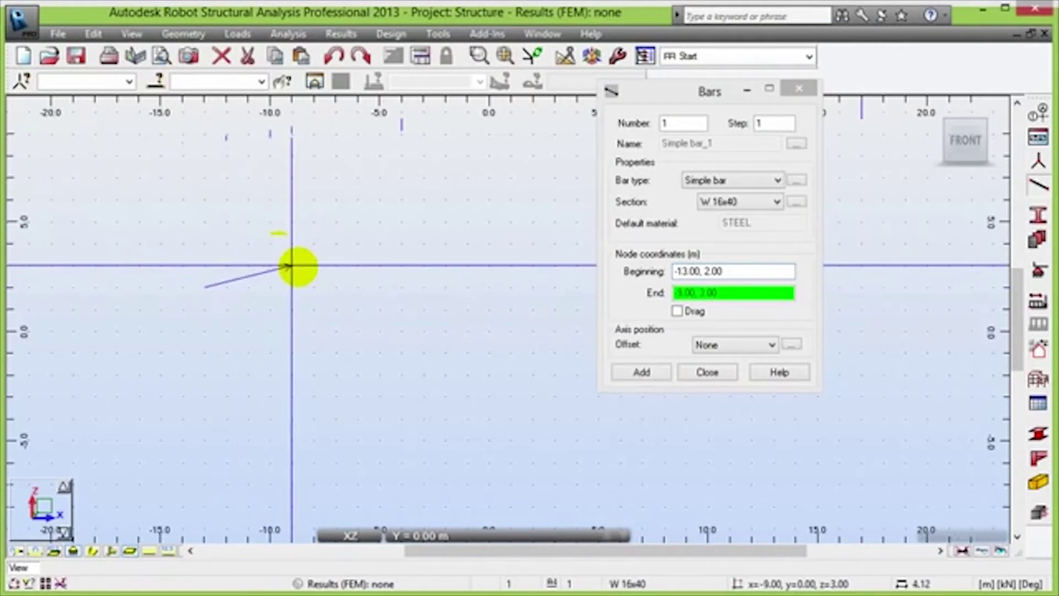
{"action": "type", "text": "2"}
{"action": "left_click", "coordinate": [268, 102]}
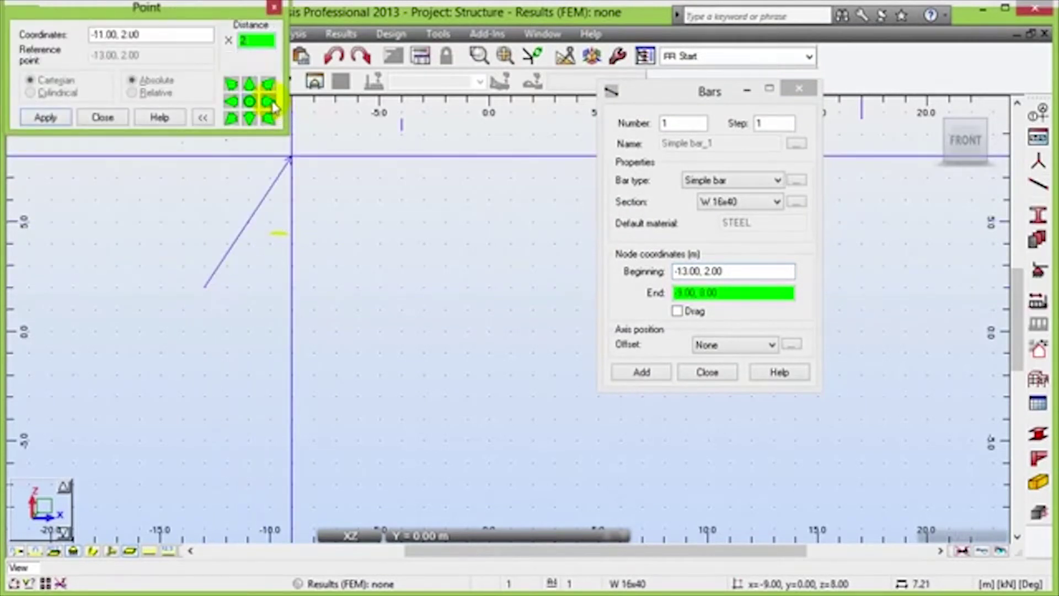
{"action": "left_click", "coordinate": [49, 118]}
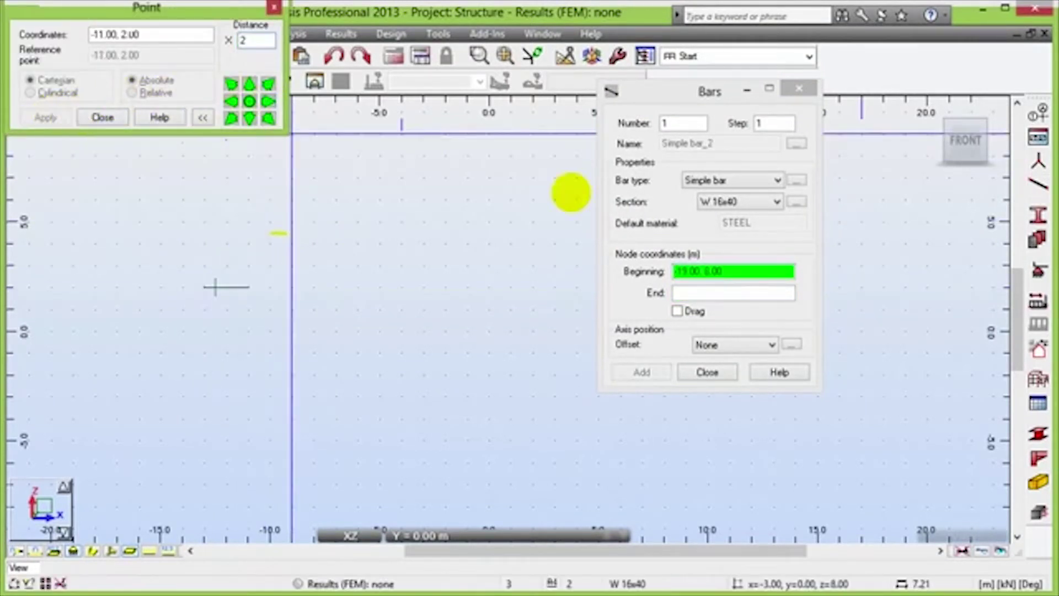
Chain further bars of 5 m and 3 m so the beam ends at x = -3.
{"action": "left_click", "coordinate": [678, 311]}
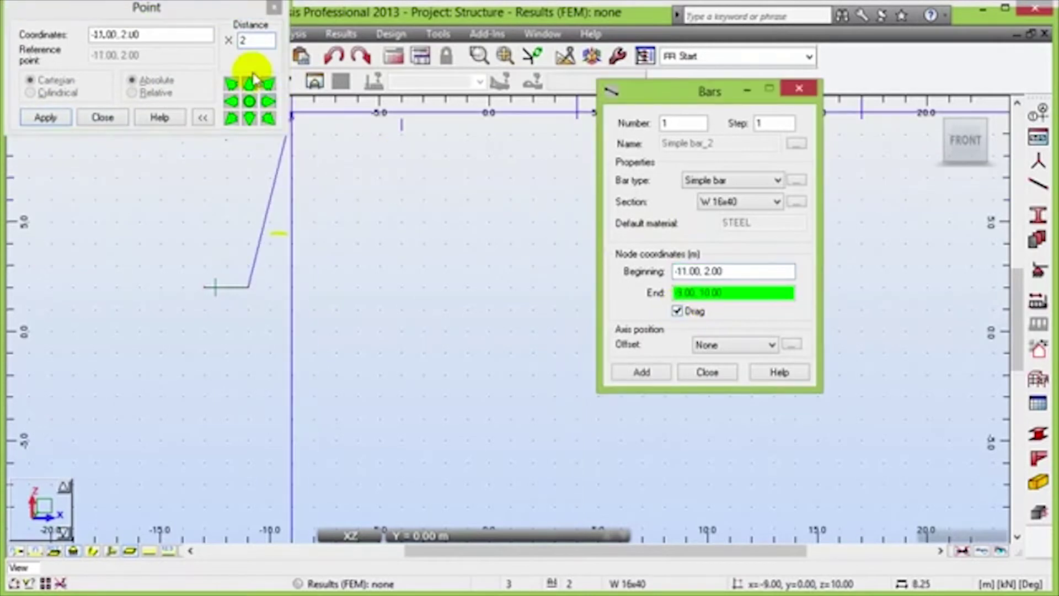
{"action": "left_click", "coordinate": [252, 39]}
{"action": "type", "text": "5"}
{"action": "left_click", "coordinate": [39, 118]}
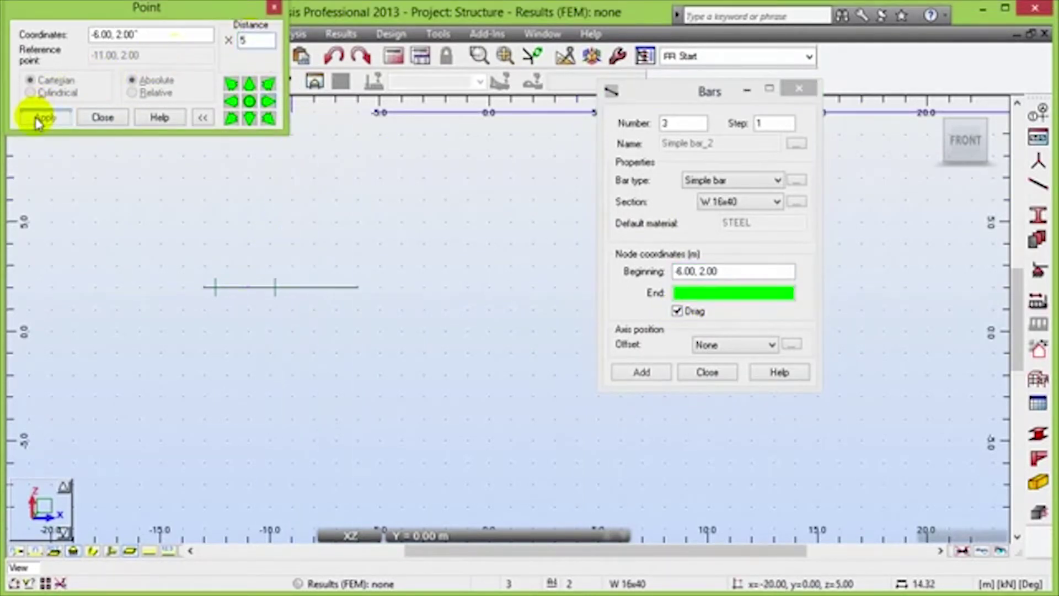
{"action": "left_click", "coordinate": [264, 41]}
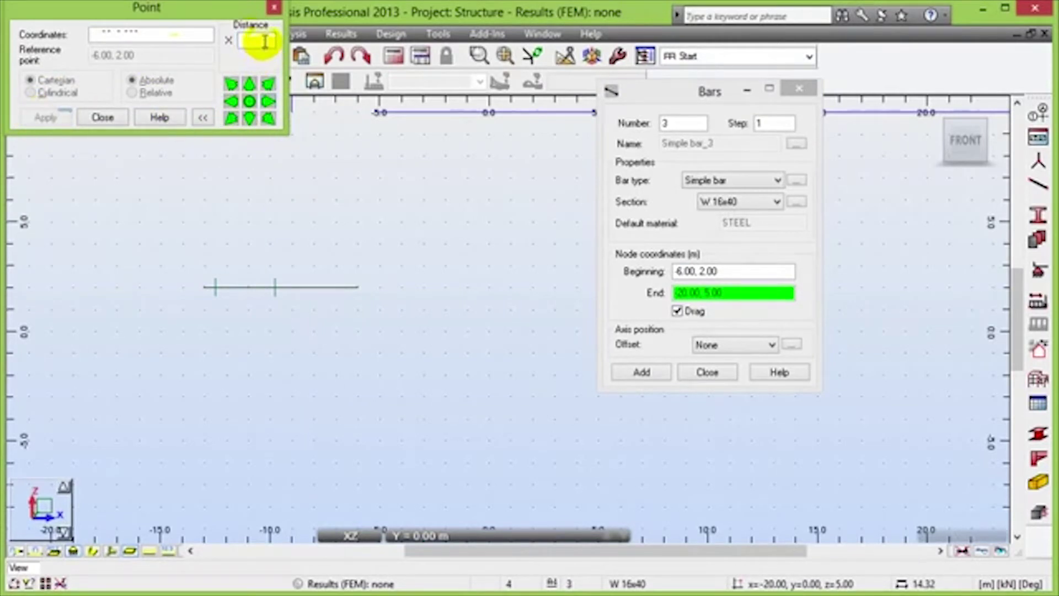
{"action": "type", "text": "3"}
{"action": "left_click", "coordinate": [59, 125]}
{"action": "left_click", "coordinate": [101, 116]}
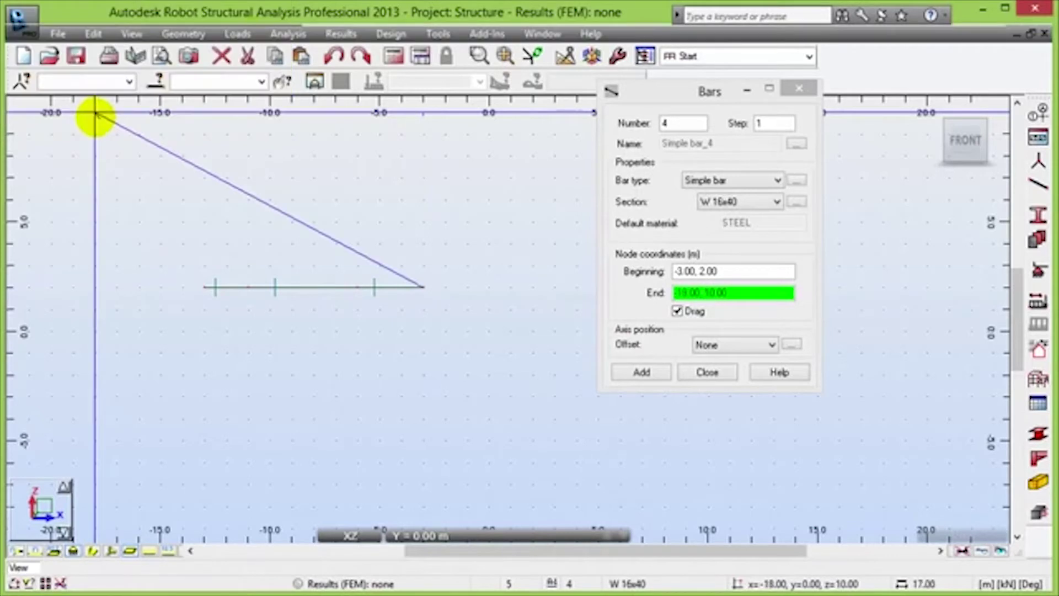
{"action": "left_click", "coordinate": [707, 373]}
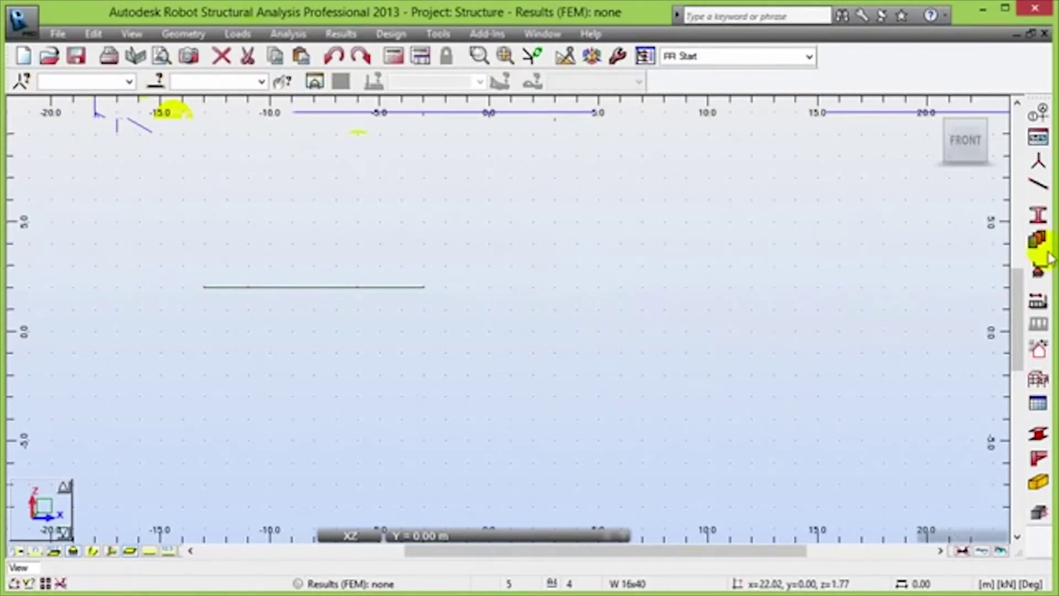
{"action": "left_click", "coordinate": [1038, 271]}
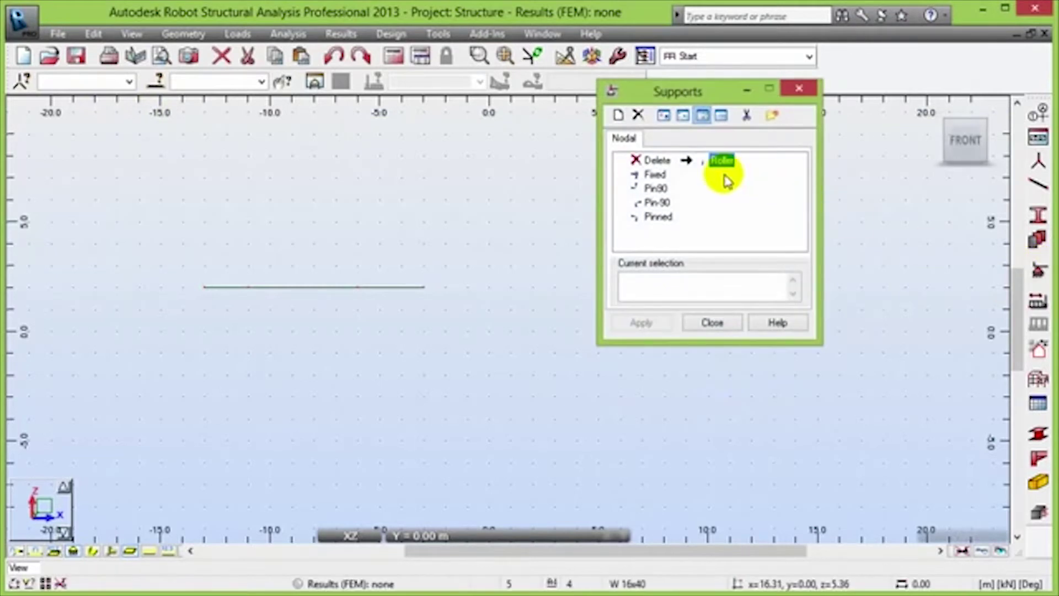
Place a roller support at node x = -6 and a pinned support at node x = -11.
{"action": "left_click", "coordinate": [357, 287]}
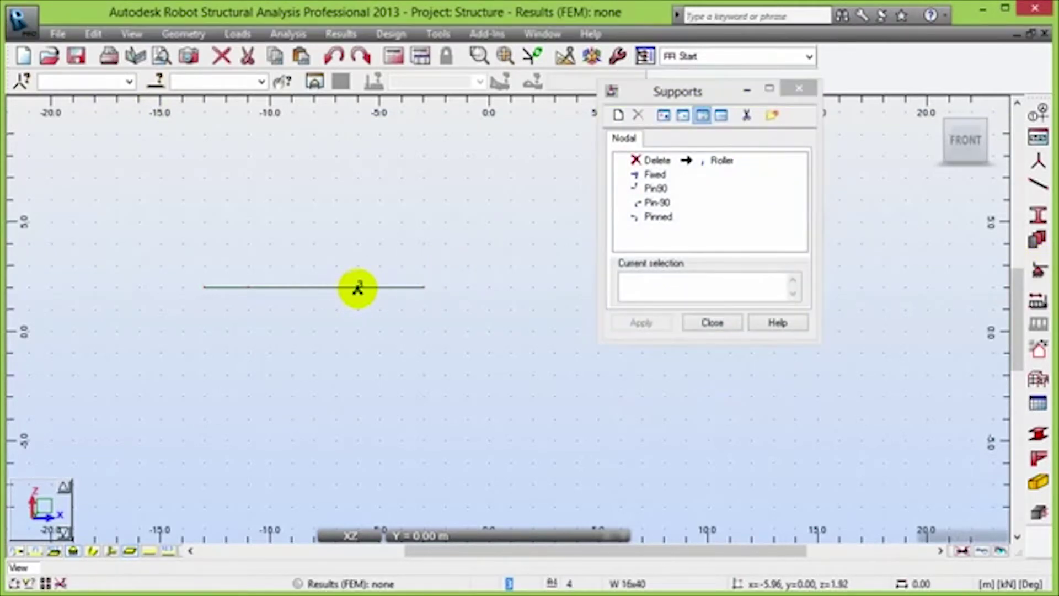
{"action": "left_click", "coordinate": [653, 217]}
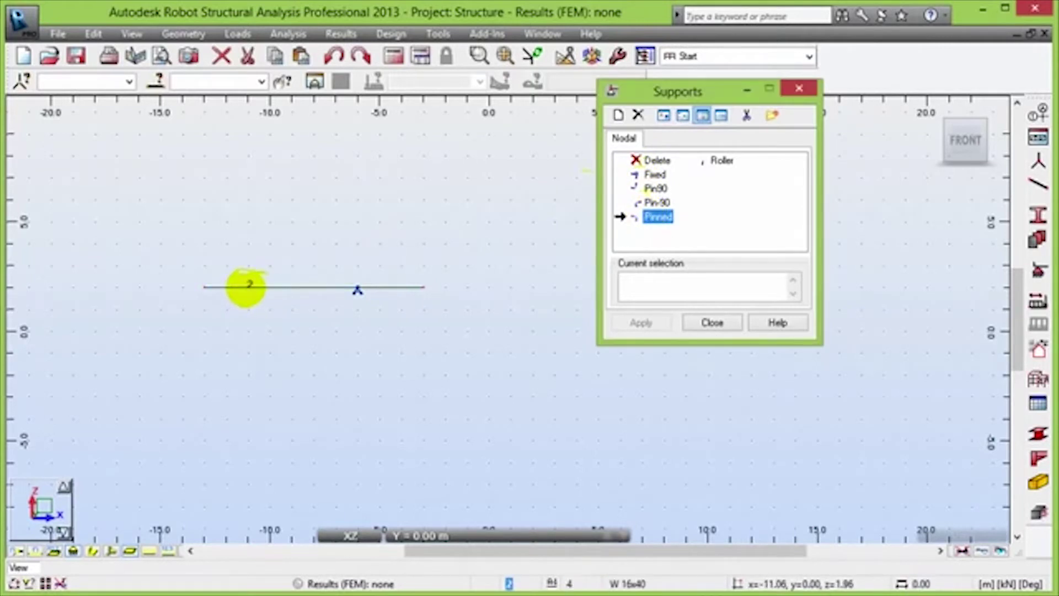
{"action": "left_click", "coordinate": [247, 286]}
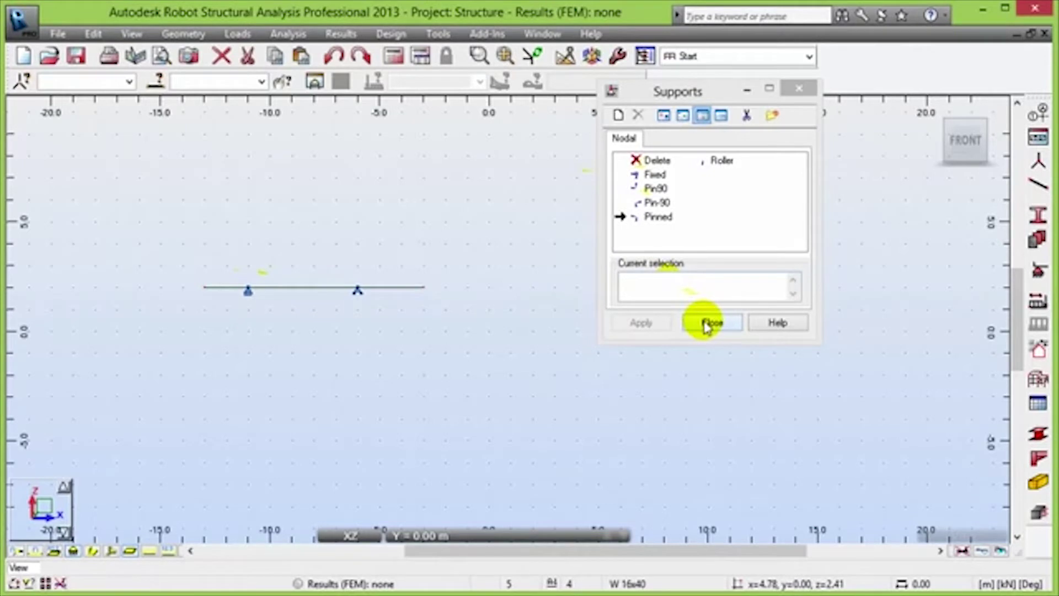
{"action": "left_click", "coordinate": [707, 324]}
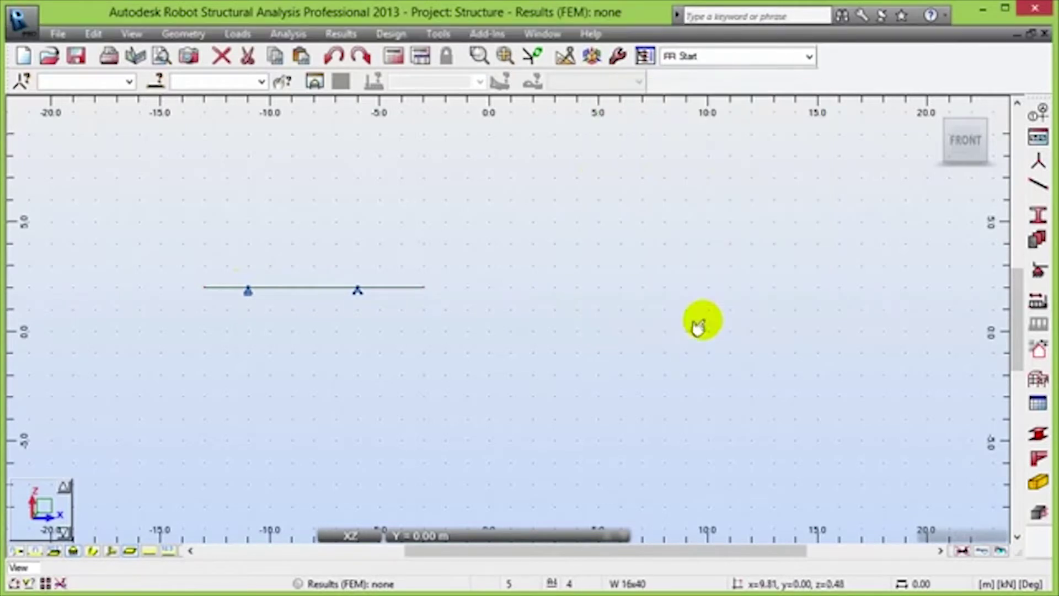
{"action": "left_click", "coordinate": [1038, 302]}
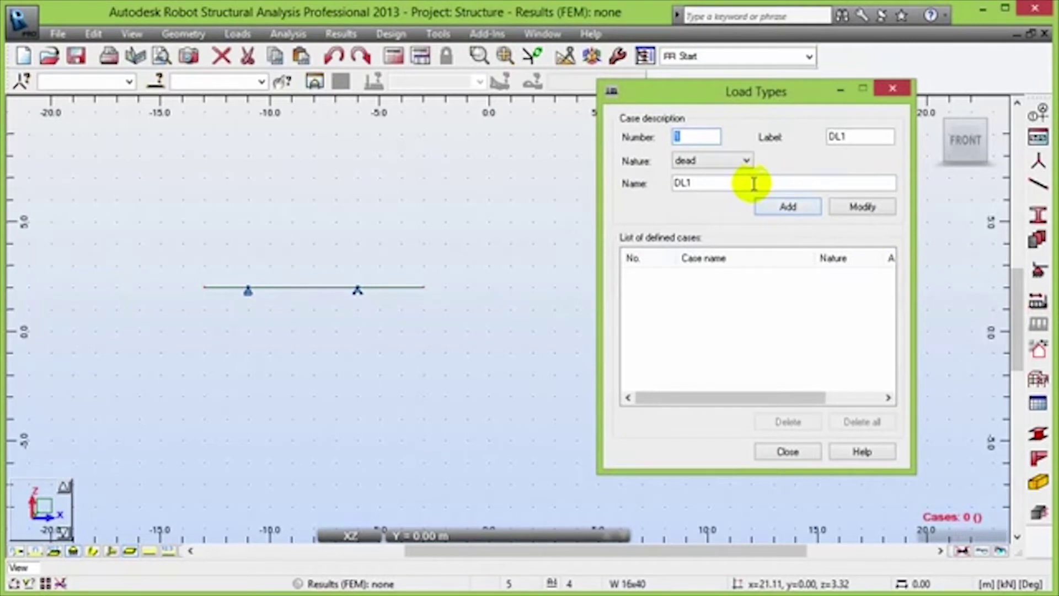
Add two dead load cases named SW and DL.
{"action": "left_click_drag", "start_coordinate": [754, 184], "coordinate": [604, 188]}
{"action": "type", "text": "SW"}
{"action": "left_click", "coordinate": [773, 207]}
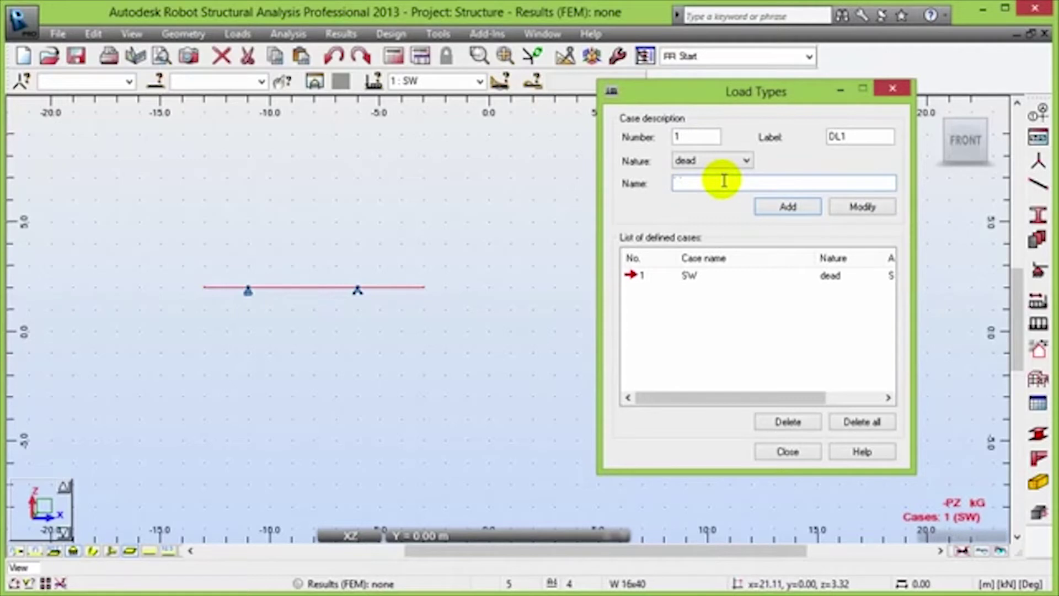
{"action": "type", "text": "DL"}
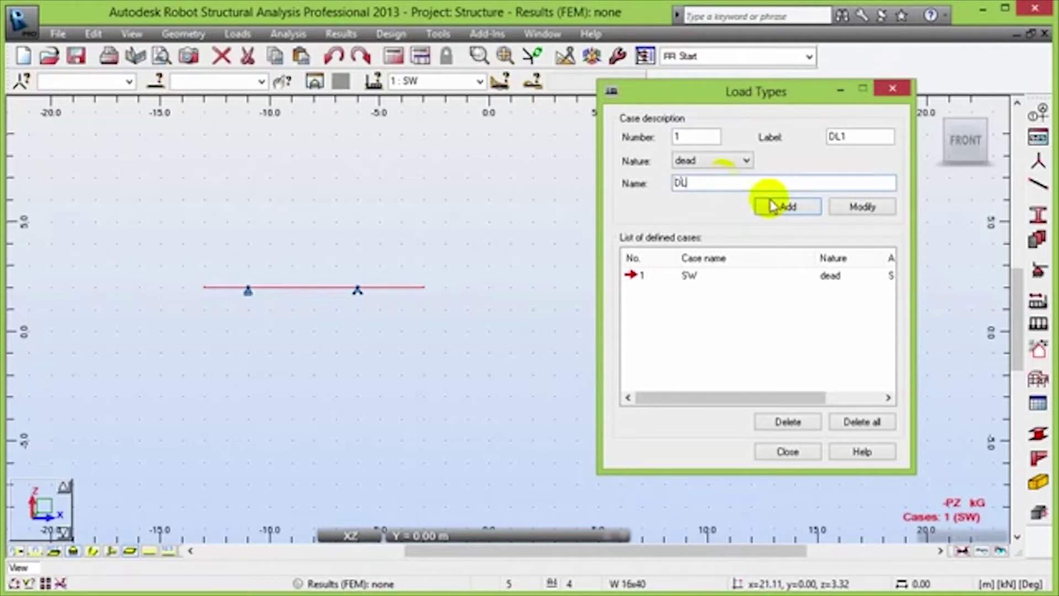
{"action": "left_click", "coordinate": [787, 210]}
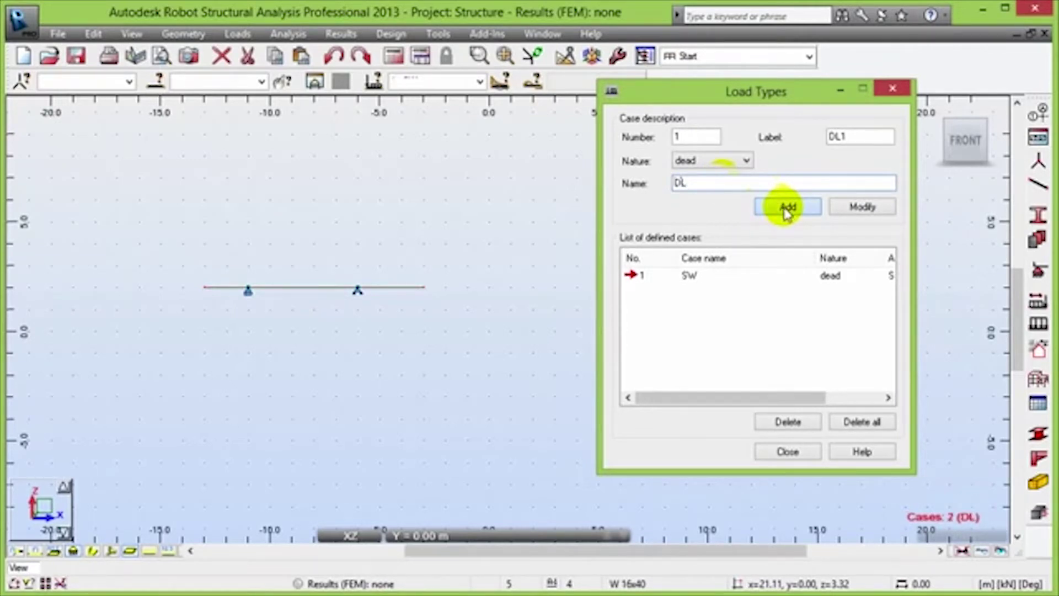
{"action": "left_click", "coordinate": [797, 452]}
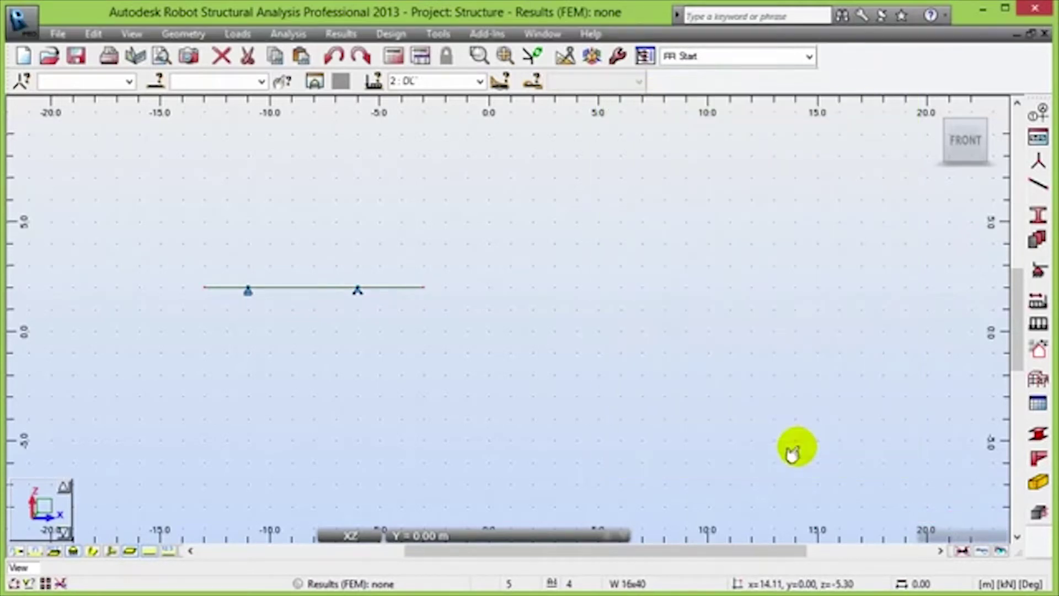
{"action": "left_click", "coordinate": [1038, 324]}
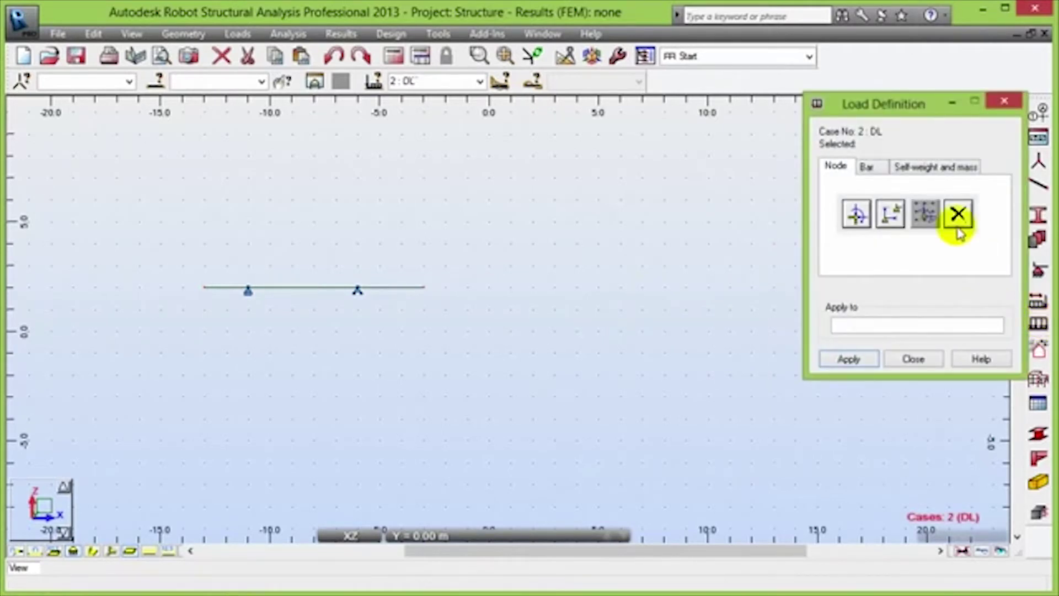
Define a trapezoidal bar load of p1 0 to p2 -10 kN/m over relative x 0 to 1.
{"action": "left_click", "coordinate": [877, 171]}
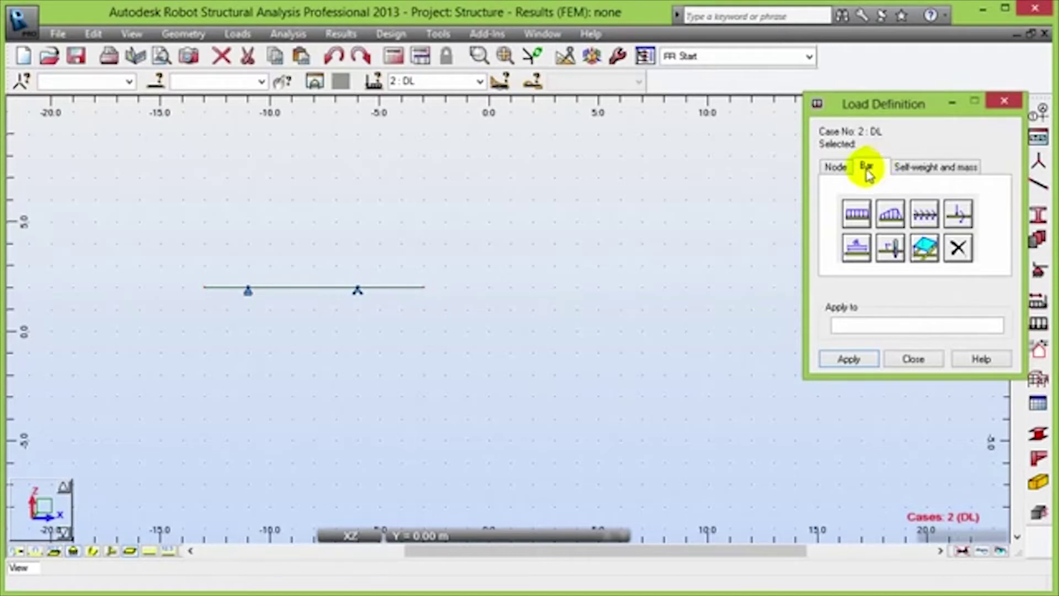
{"action": "left_click", "coordinate": [891, 221]}
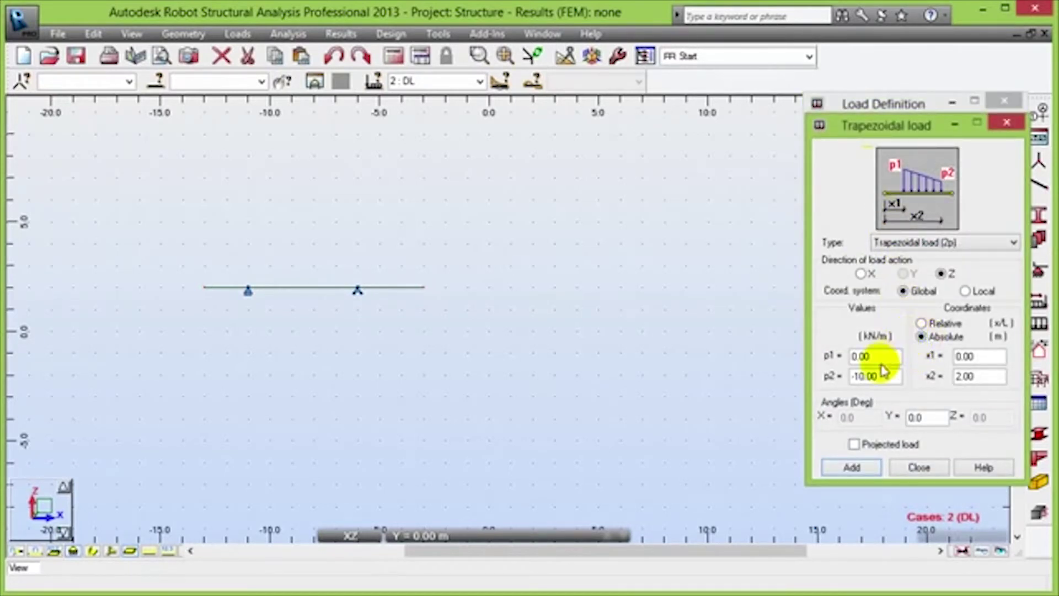
{"action": "left_click_drag", "start_coordinate": [892, 377], "coordinate": [829, 376]}
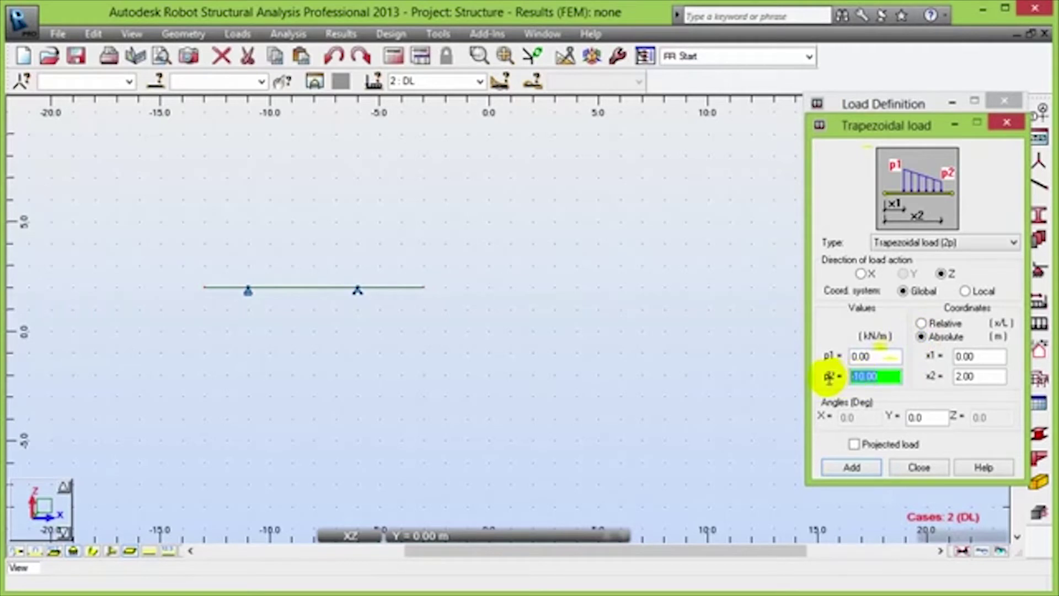
{"action": "type", "text": "1"}
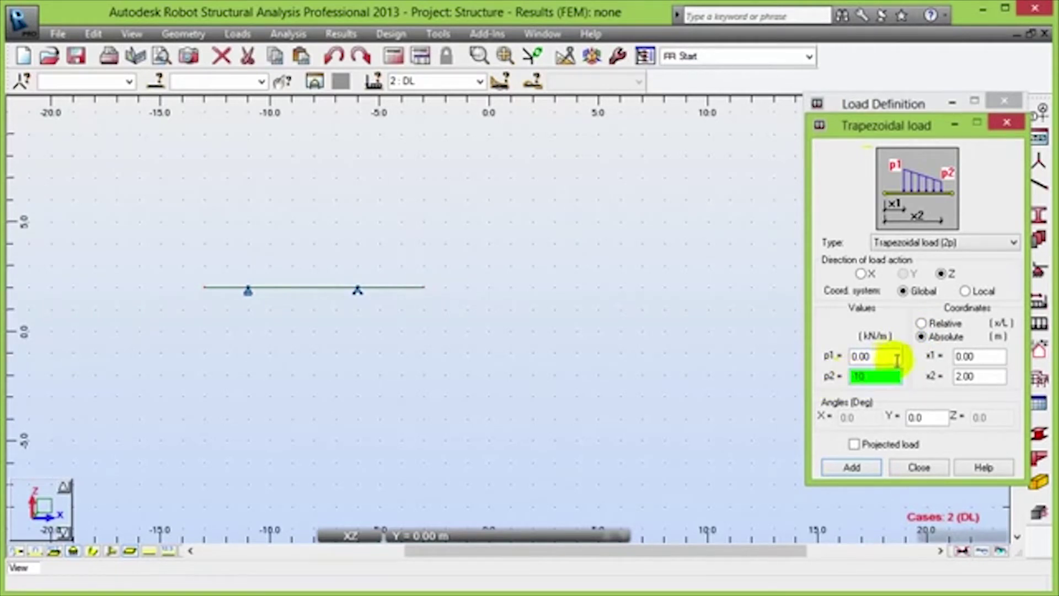
{"action": "left_click", "coordinate": [935, 323]}
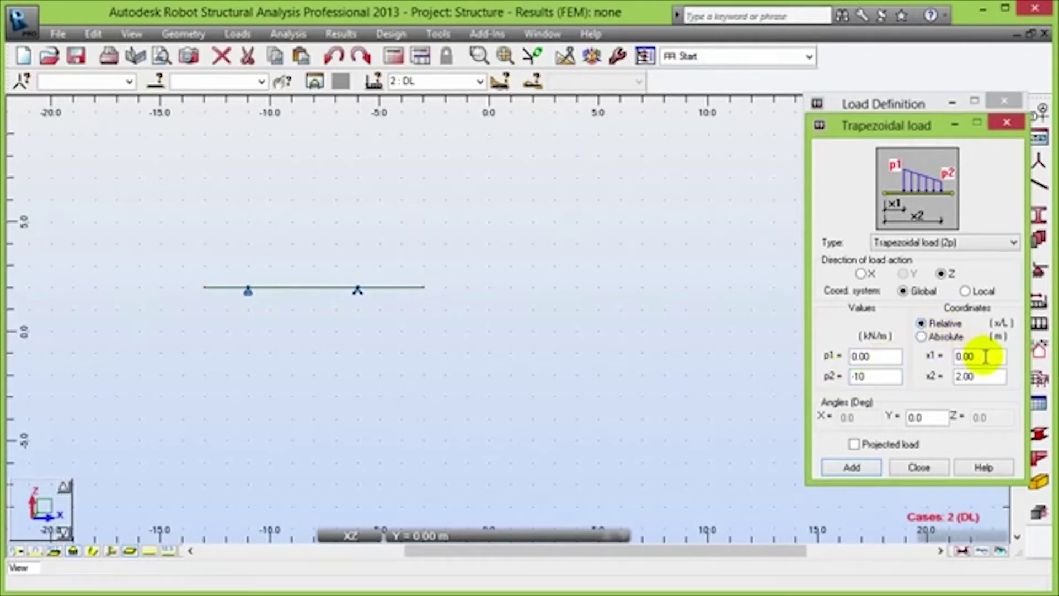
{"action": "left_click_drag", "start_coordinate": [987, 356], "coordinate": [966, 358]}
{"action": "type", "text": "0"}
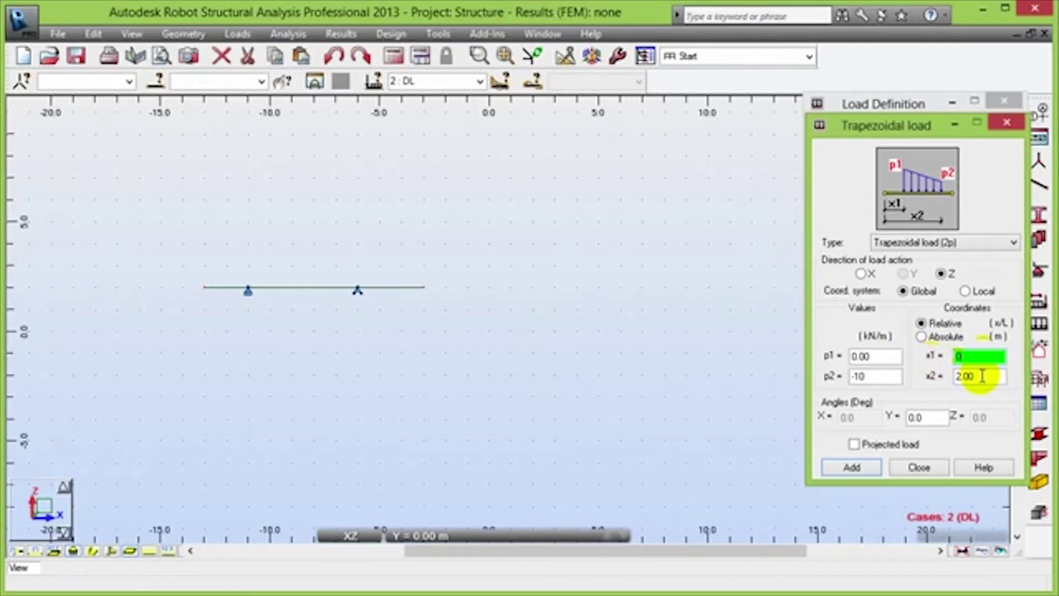
{"action": "double_click", "coordinate": [959, 376]}
{"action": "type", "text": "1"}
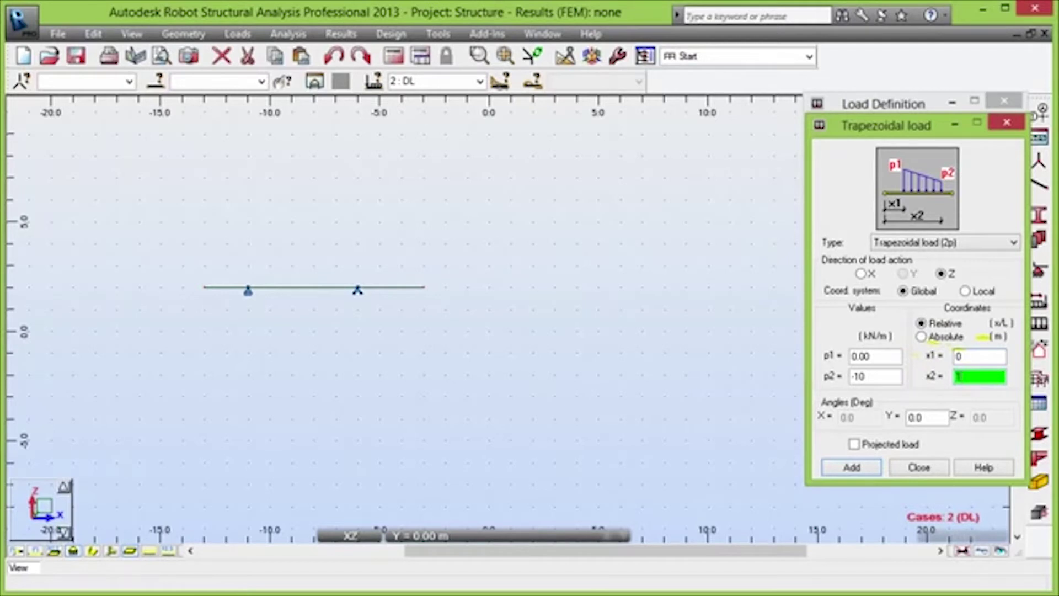
{"action": "left_click", "coordinate": [858, 467]}
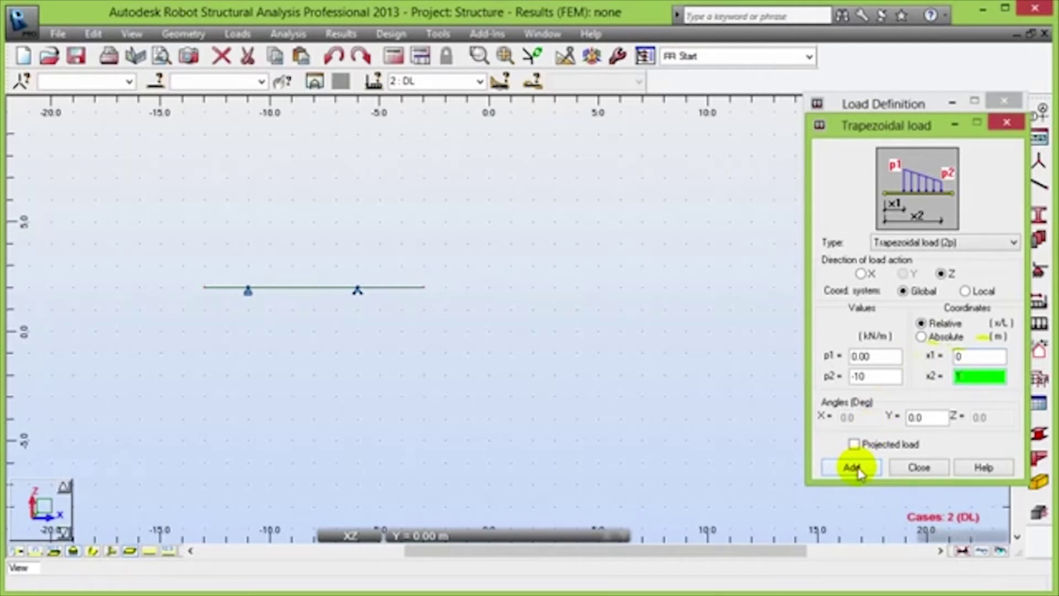
{"action": "left_click", "coordinate": [854, 468]}
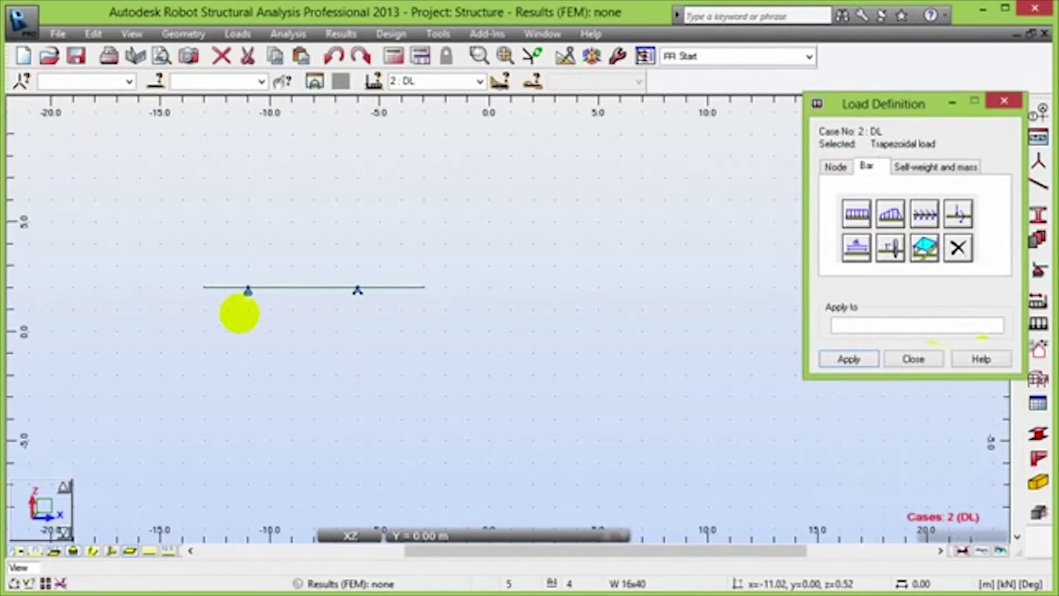
Apply the 0 to -10 kN/m triangular load to end bars 1 and 3.
{"action": "left_click", "coordinate": [222, 285]}
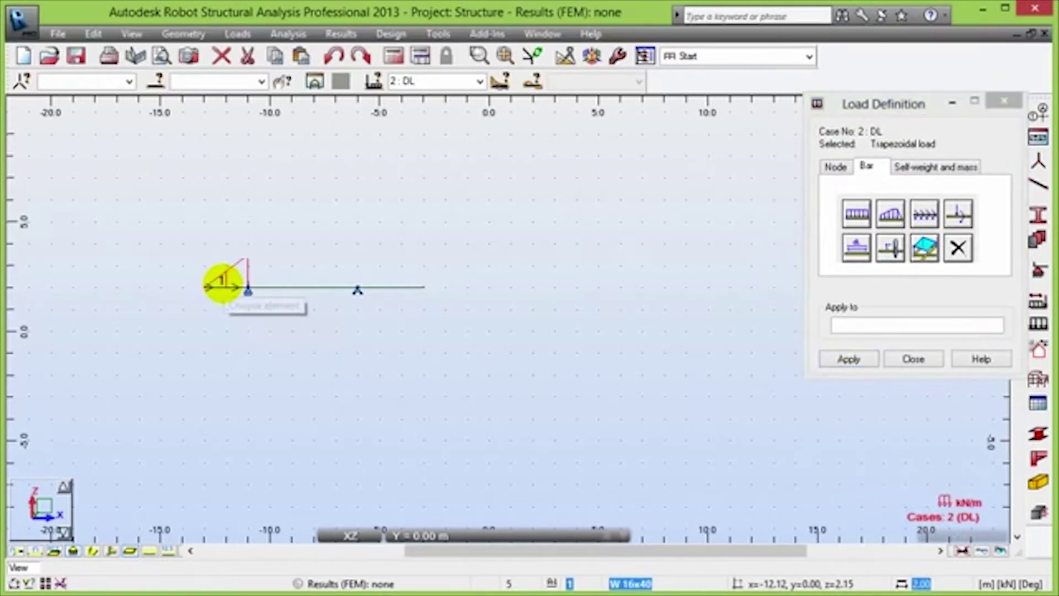
{"action": "left_click", "coordinate": [223, 286]}
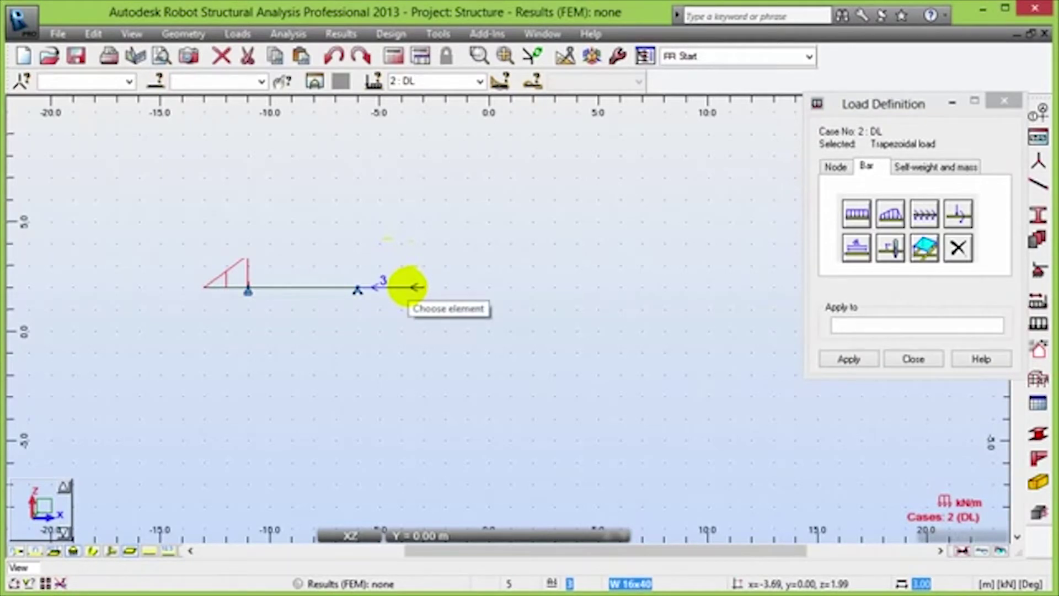
{"action": "left_click", "coordinate": [416, 286]}
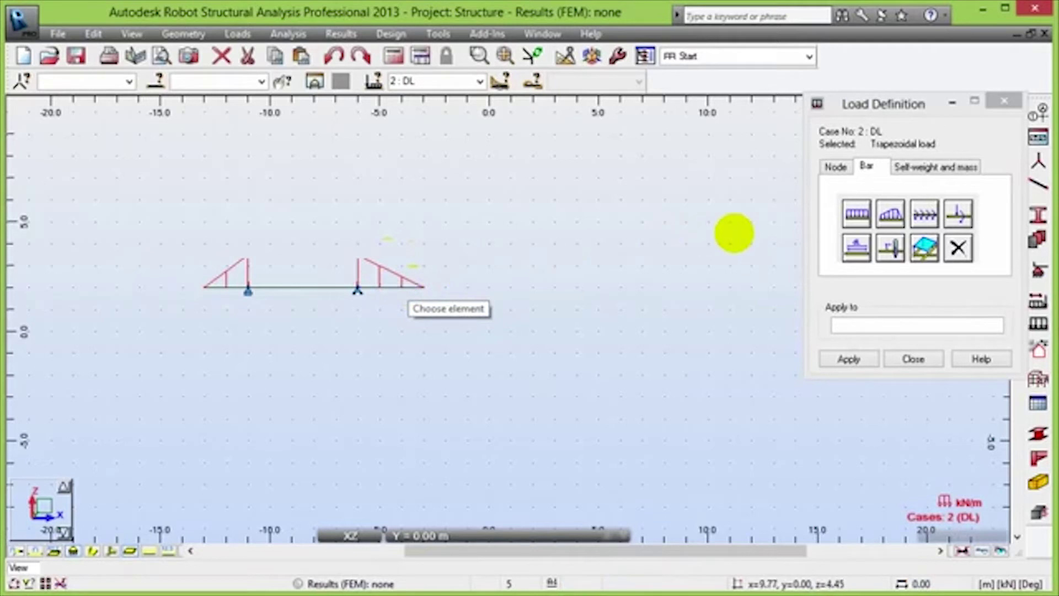
Define the trapezoidal load in absolute coordinates over x 0 to 2 m.
{"action": "left_click", "coordinate": [889, 214]}
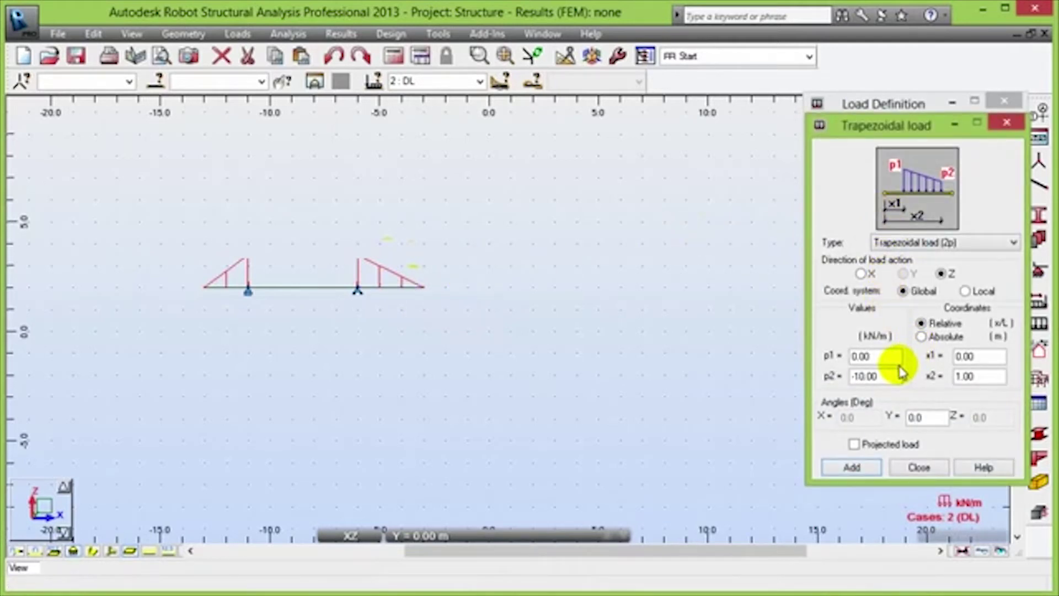
{"action": "left_click", "coordinate": [949, 339]}
{"action": "double_click", "coordinate": [985, 376]}
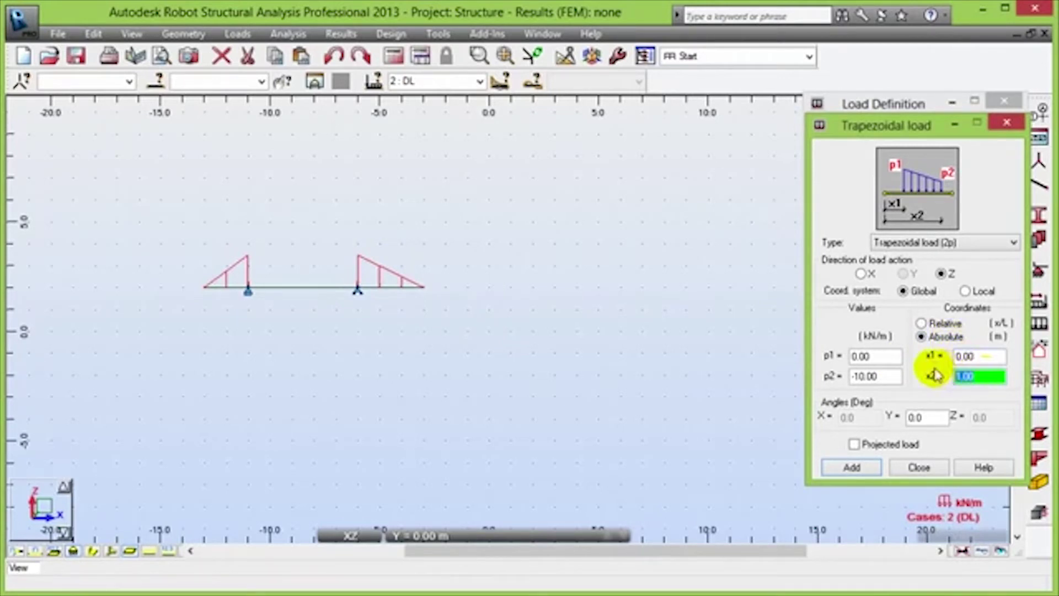
{"action": "type", "text": "2"}
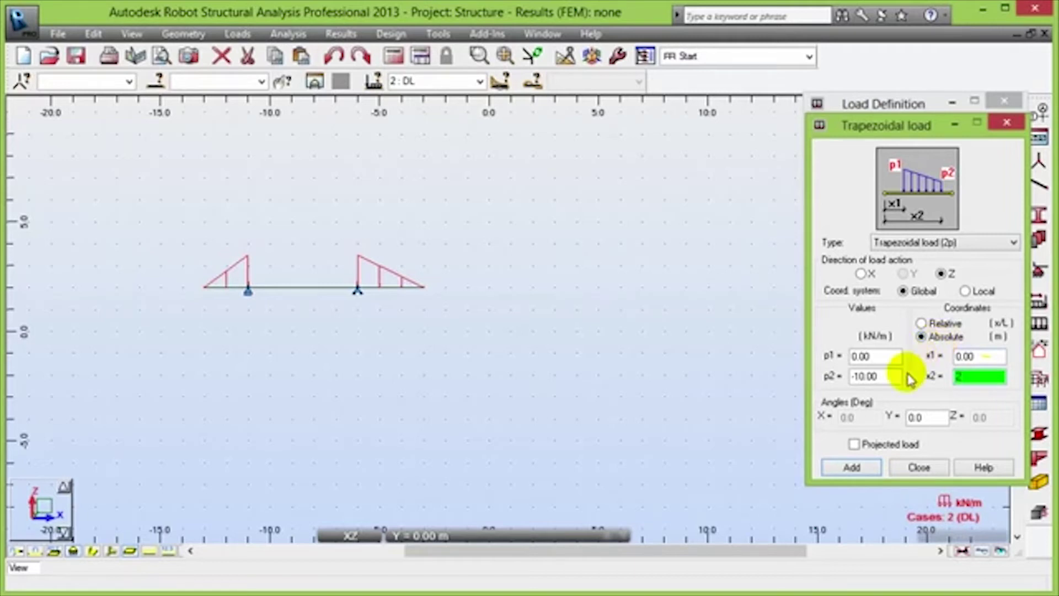
{"action": "left_click", "coordinate": [855, 467]}
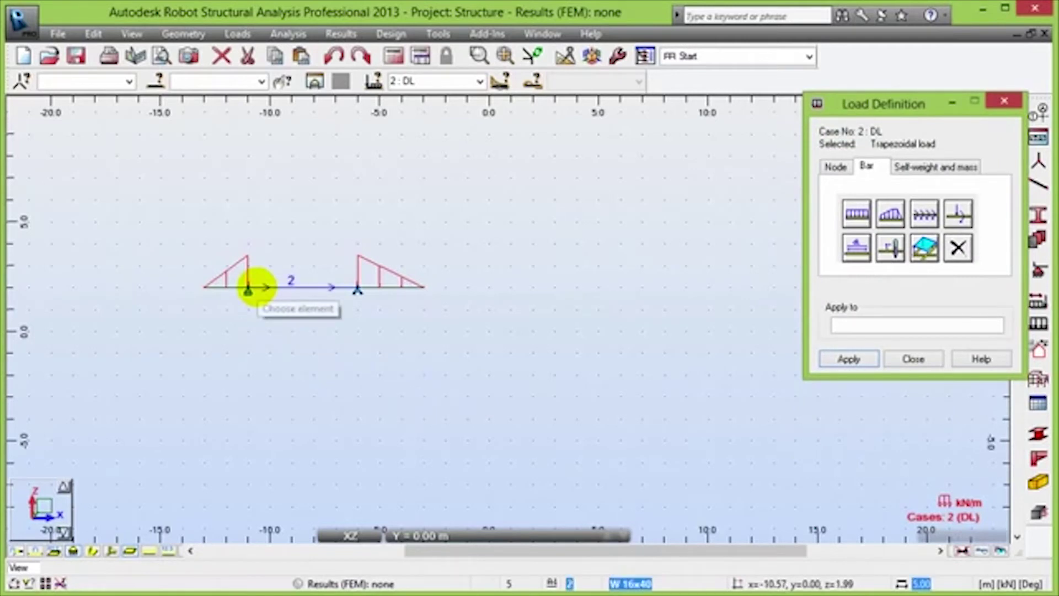
{"action": "left_click", "coordinate": [897, 219]}
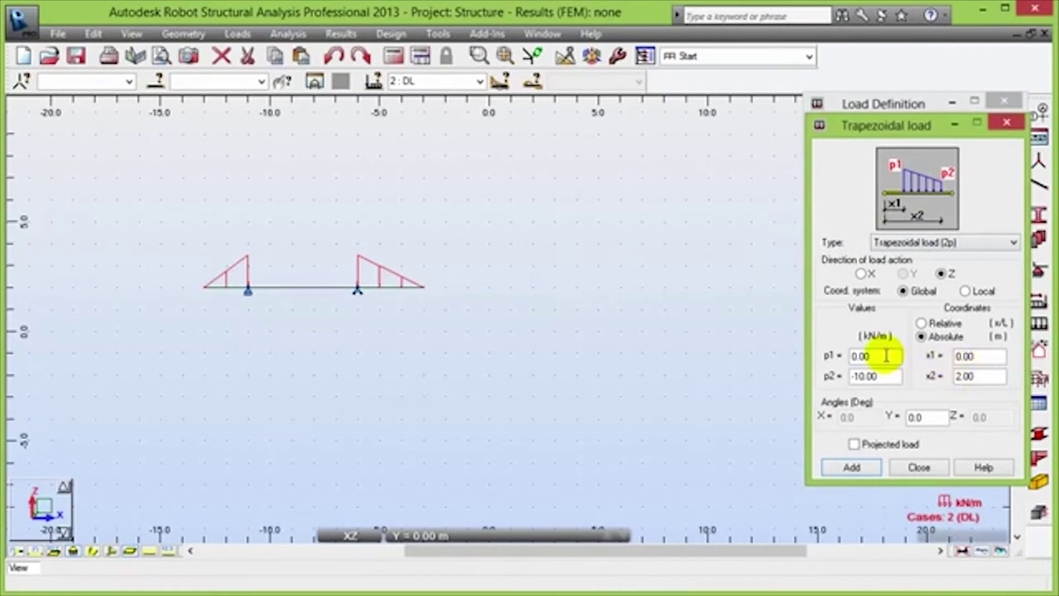
Apply a -10 to 0 kN/m load over 2 m to the middle bar.
{"action": "left_click_drag", "start_coordinate": [886, 356], "coordinate": [814, 358]}
{"action": "type", "text": "-10"}
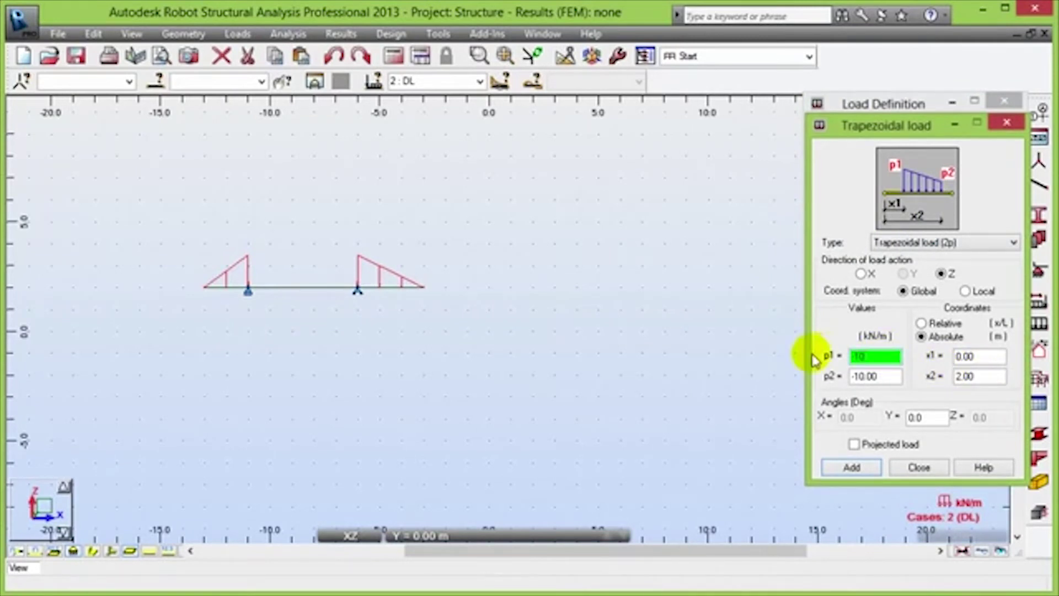
{"action": "mouse_move", "coordinate": [817, 375]}
{"action": "left_mouse_down"}
{"action": "mouse_move", "coordinate": [889, 375]}
{"action": "mouse_move", "coordinate": [840, 371]}
{"action": "left_mouse_up"}
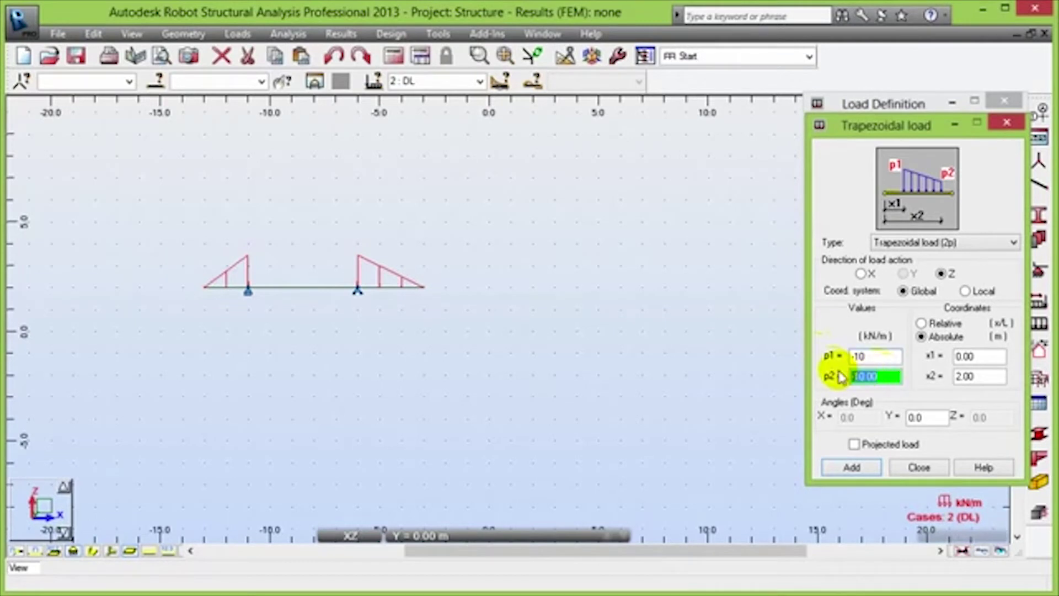
{"action": "type", "text": "0"}
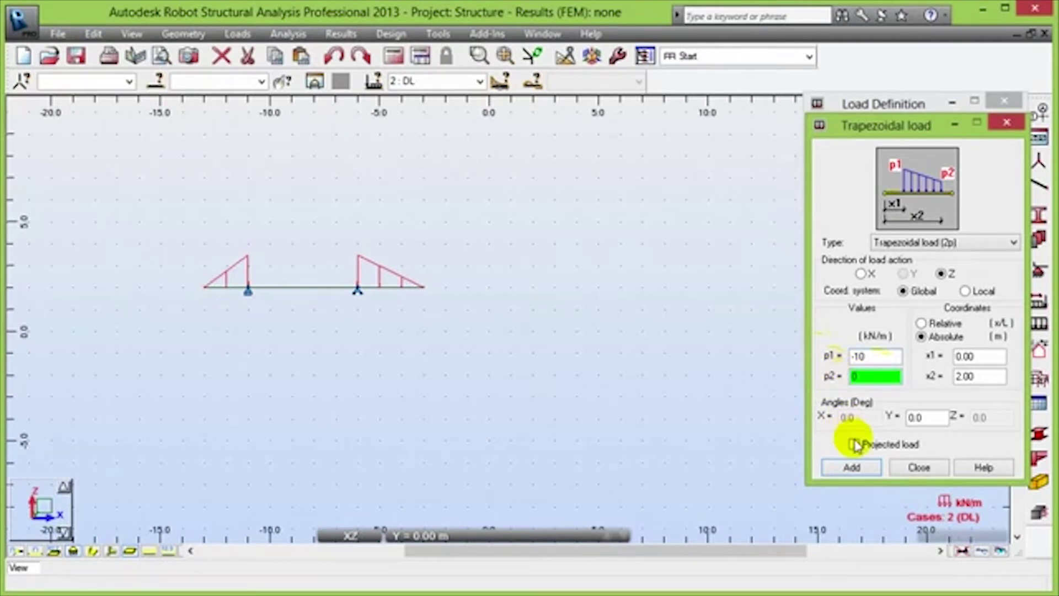
{"action": "left_click", "coordinate": [853, 467]}
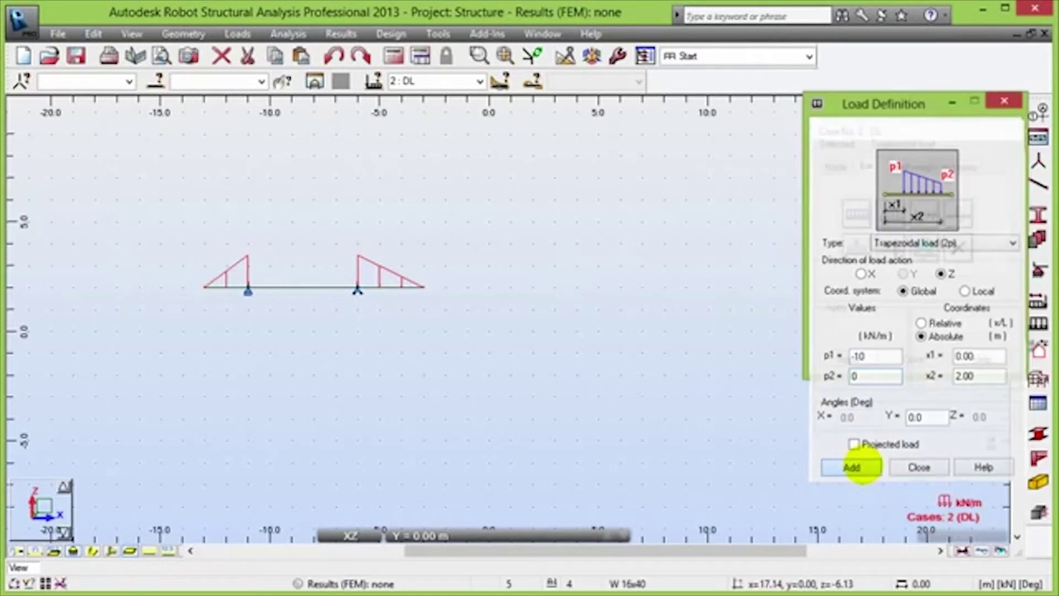
{"action": "left_click", "coordinate": [262, 284]}
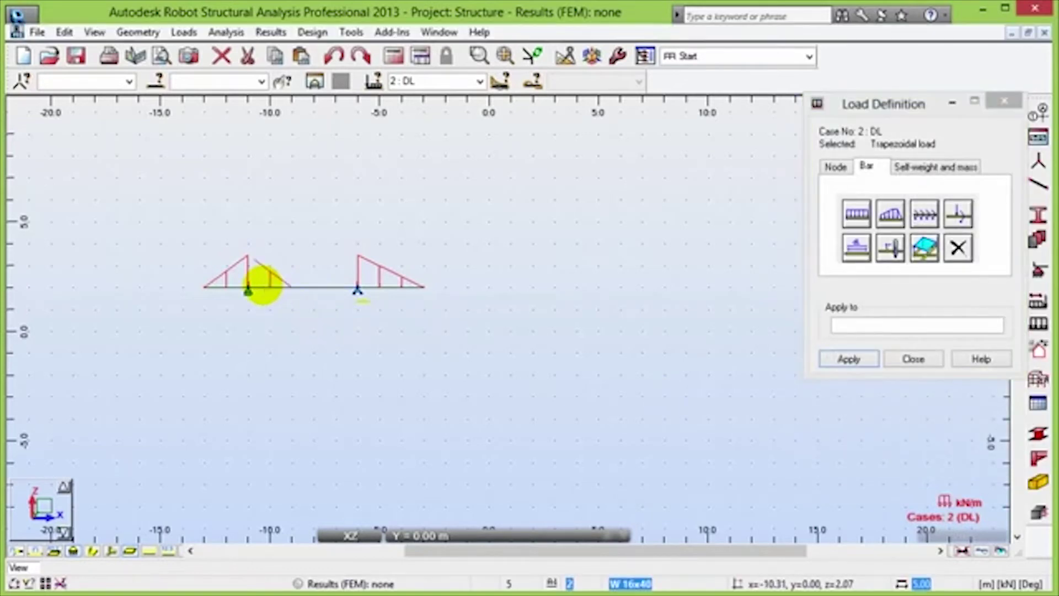
Extend the -10 to 0 kN/m load to 3 m and apply it to bar 2.
{"action": "left_click", "coordinate": [890, 213]}
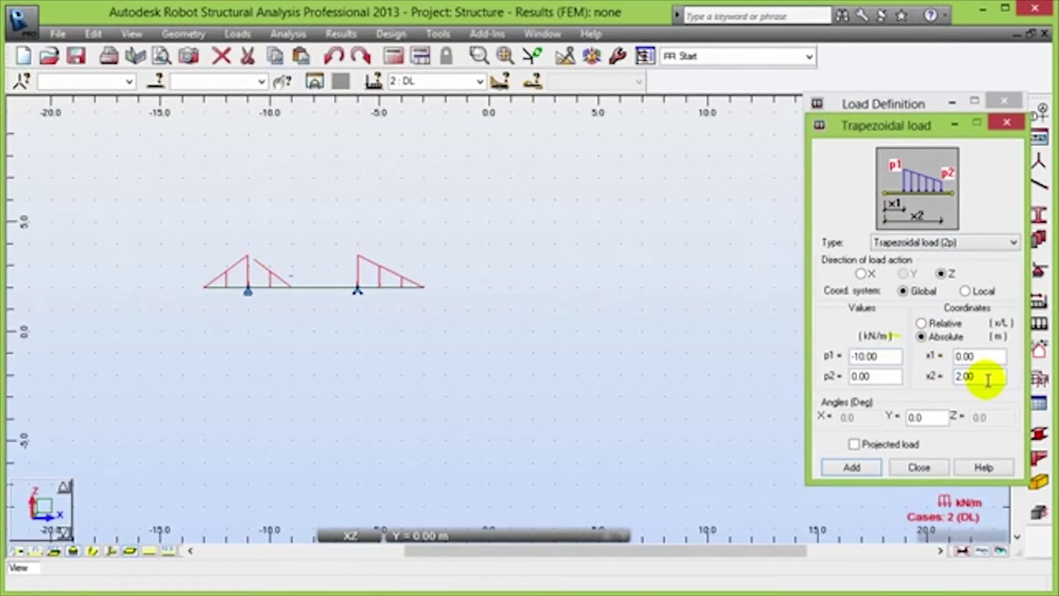
{"action": "double_click", "coordinate": [987, 379]}
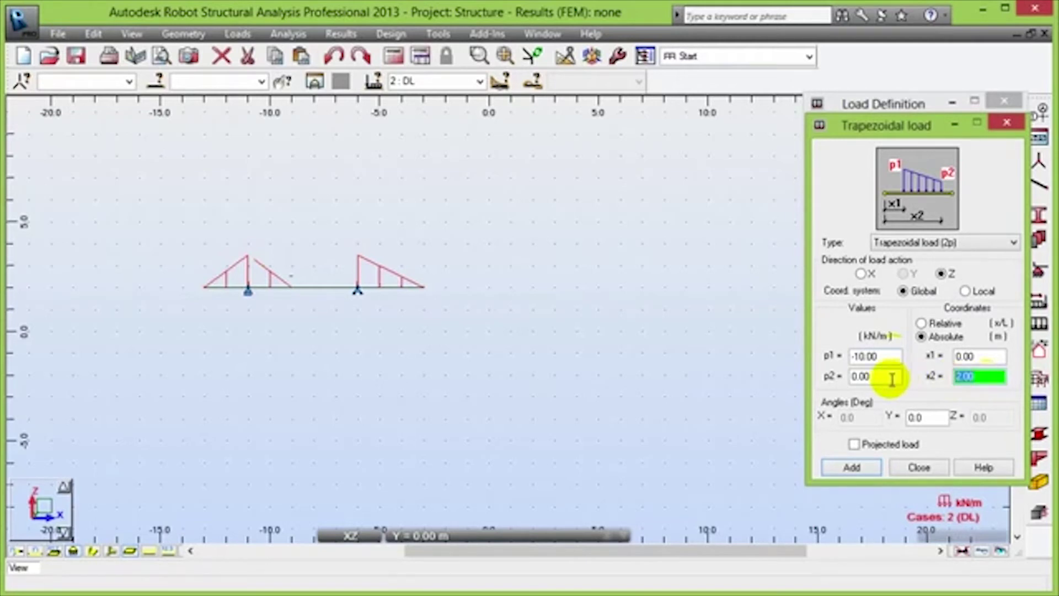
{"action": "left_click", "coordinate": [843, 467]}
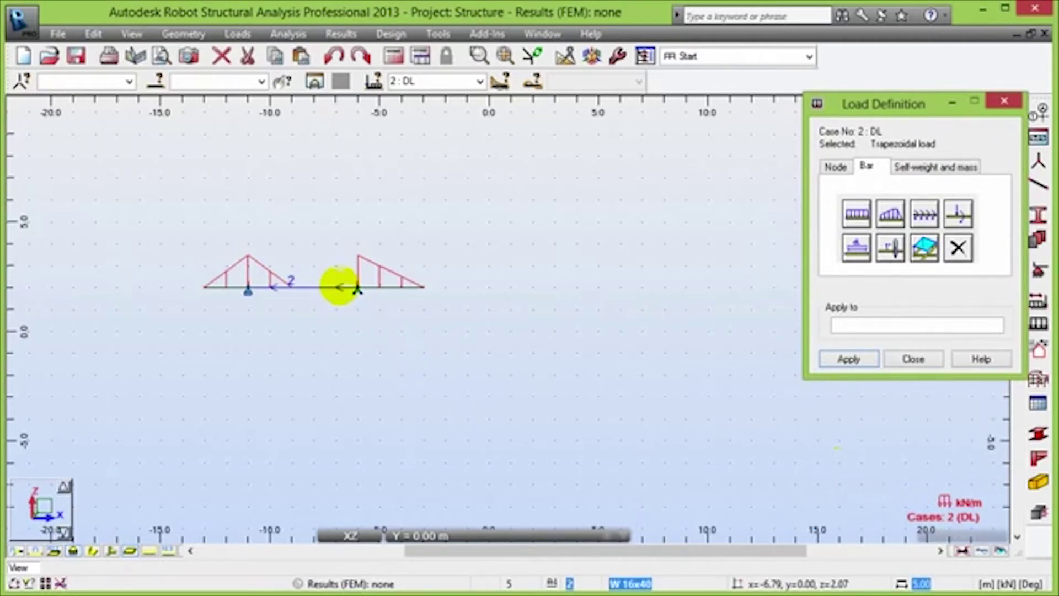
{"action": "left_click", "coordinate": [339, 285]}
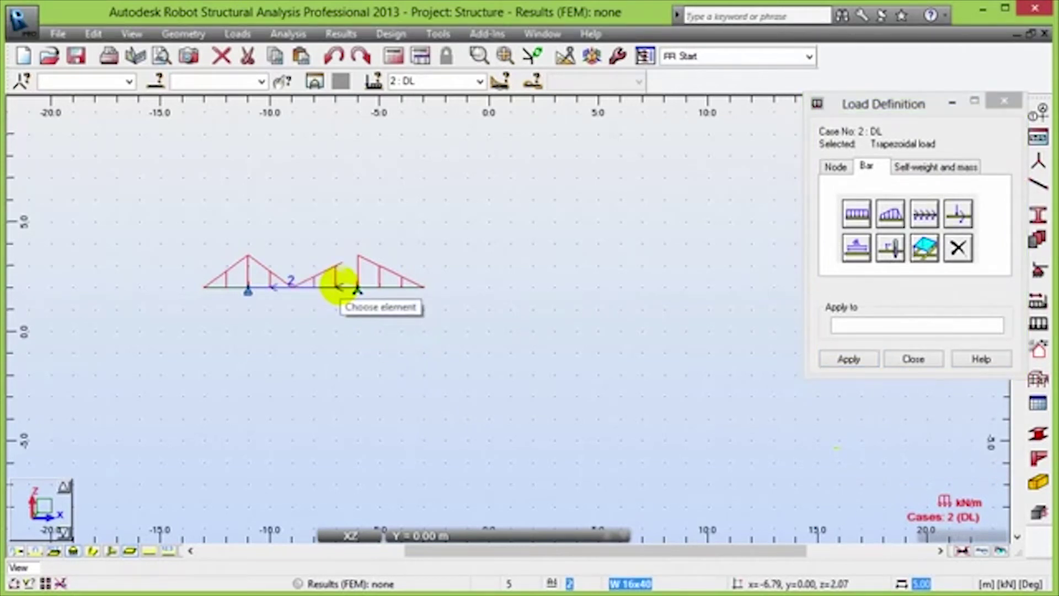
{"action": "left_click", "coordinate": [914, 359]}
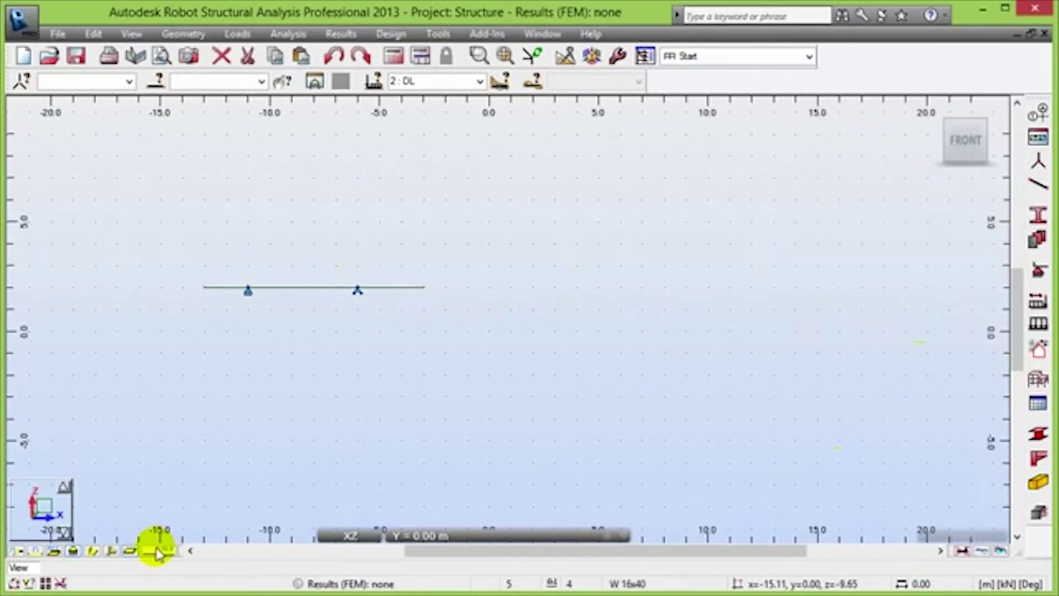
Show the beam's load diagrams, check the pZ value labels, then hide the labels.
{"action": "left_click", "coordinate": [150, 550]}
{"action": "left_click", "coordinate": [168, 550]}
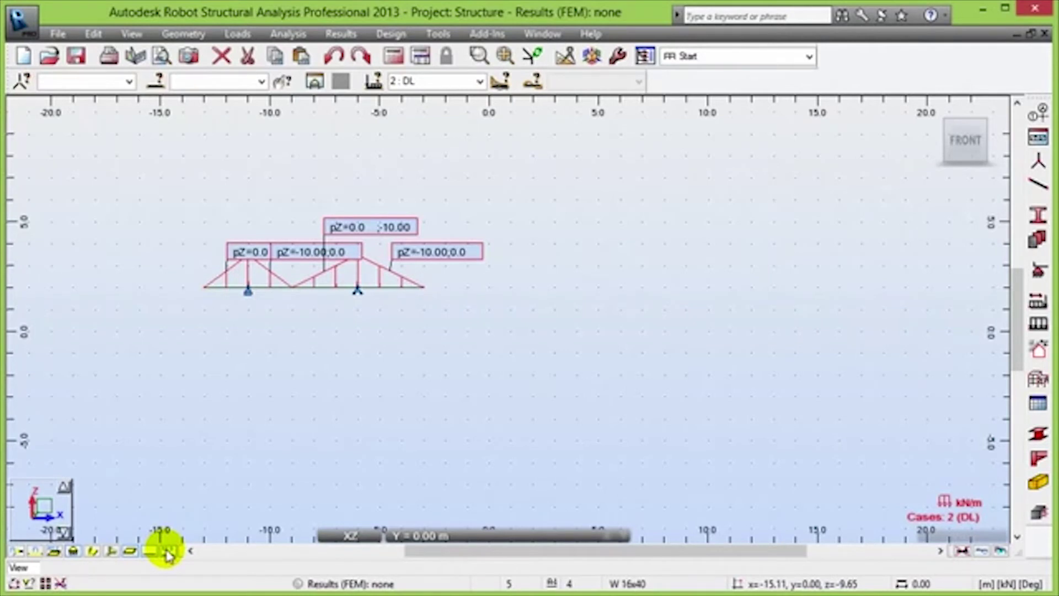
{"action": "left_click", "coordinate": [168, 550]}
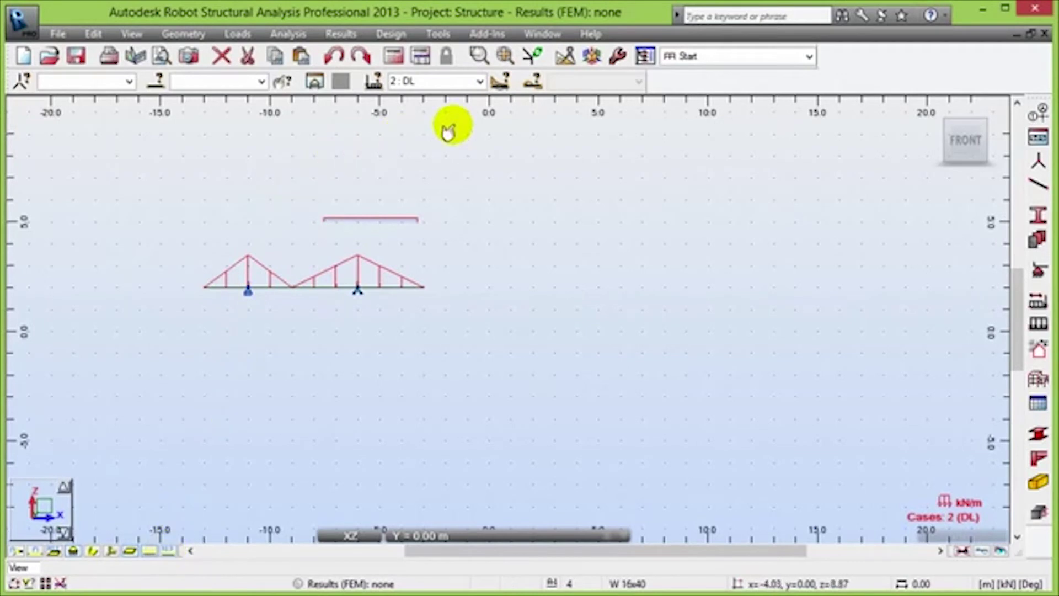
{"action": "left_click", "coordinate": [452, 39]}
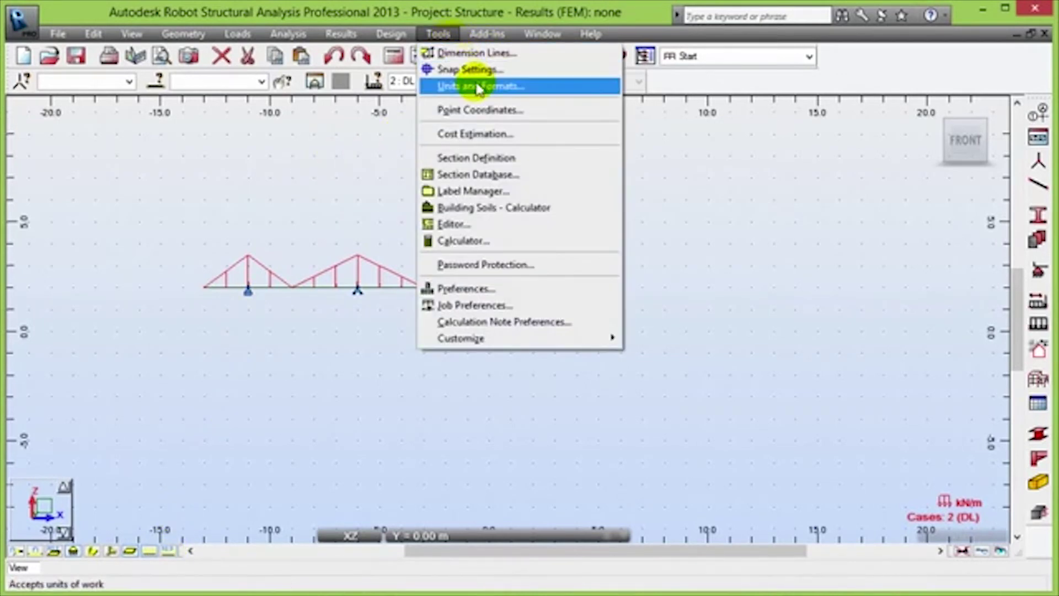
Add the first 2.00 m dimension line, with units shown on labels.
{"action": "left_click", "coordinate": [477, 54]}
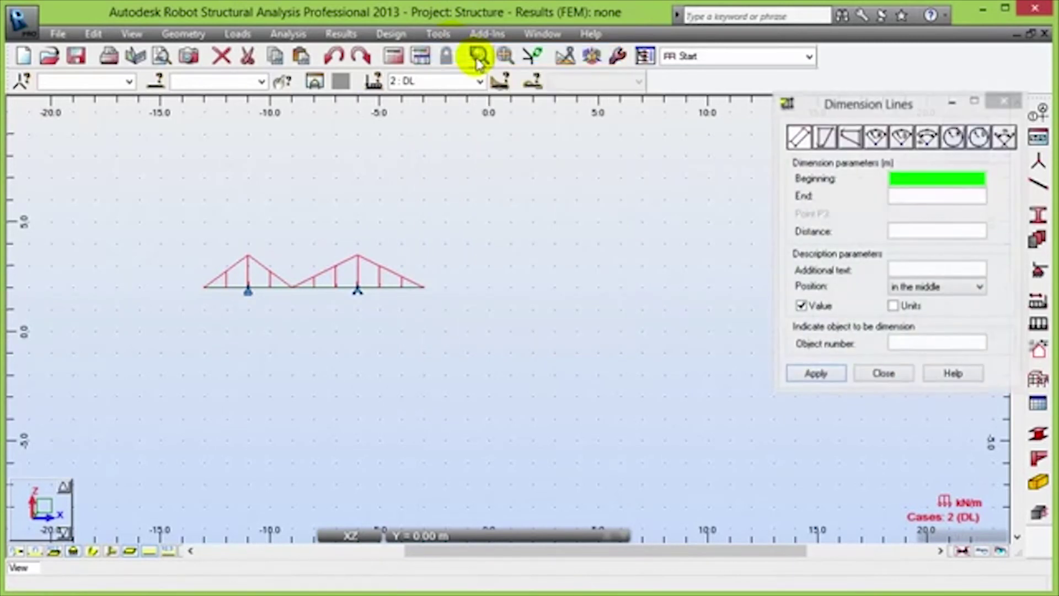
{"action": "left_click", "coordinate": [729, 177]}
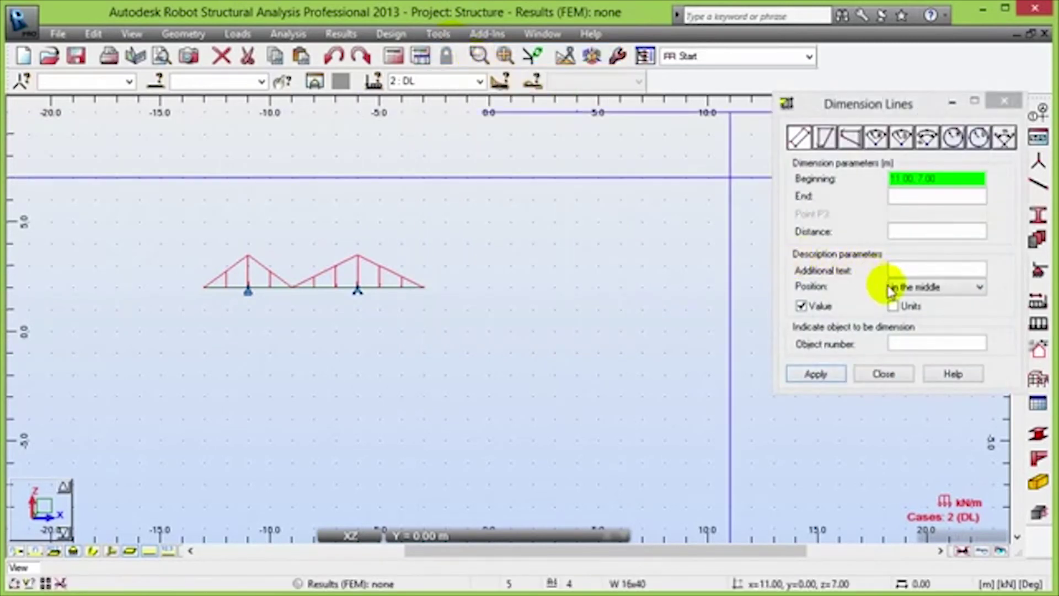
{"action": "left_click", "coordinate": [894, 306]}
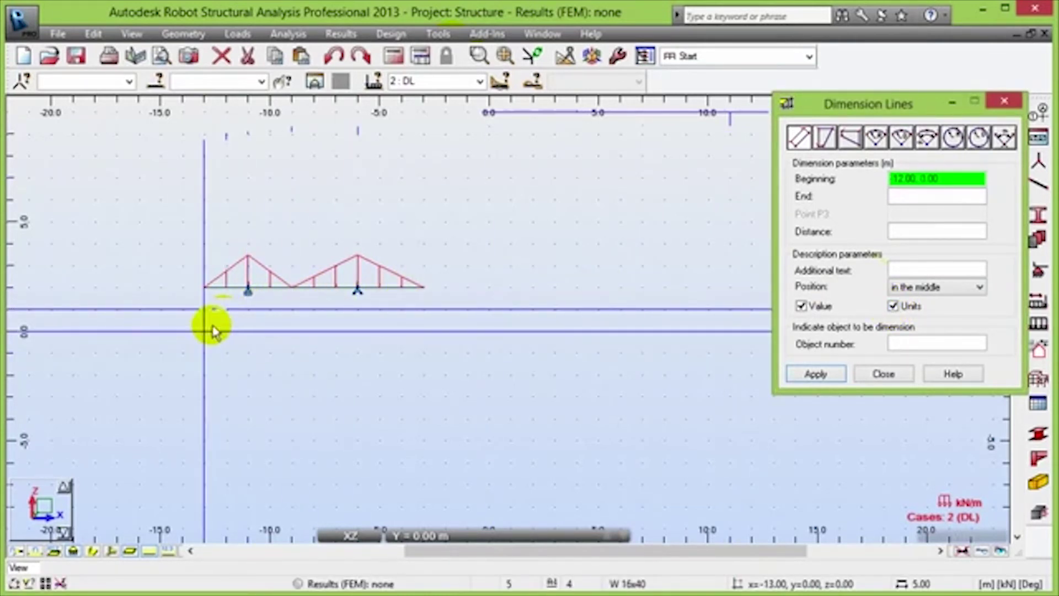
{"action": "left_click", "coordinate": [203, 309]}
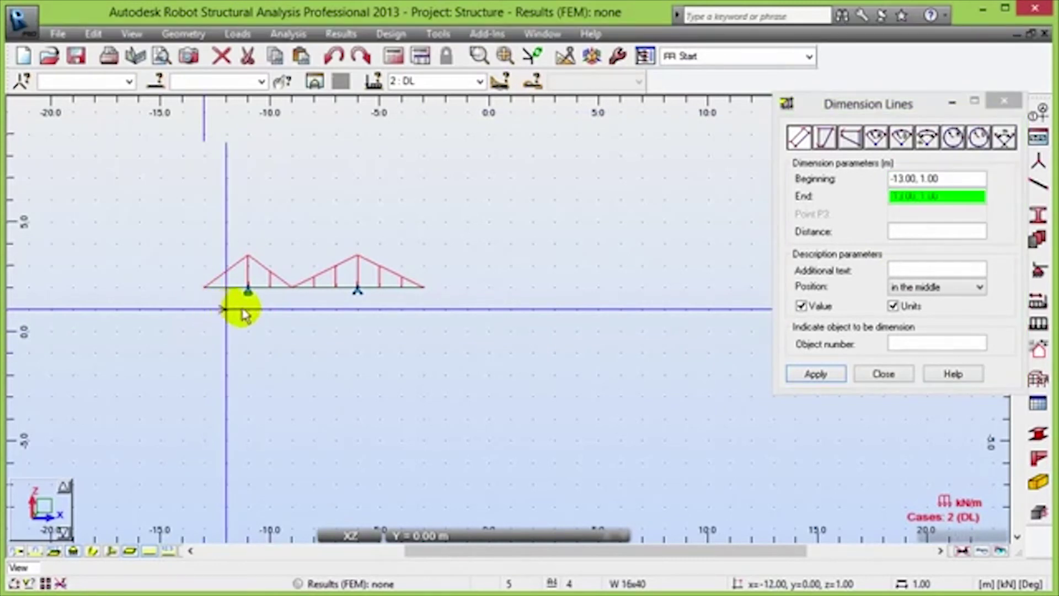
{"action": "left_click", "coordinate": [248, 309]}
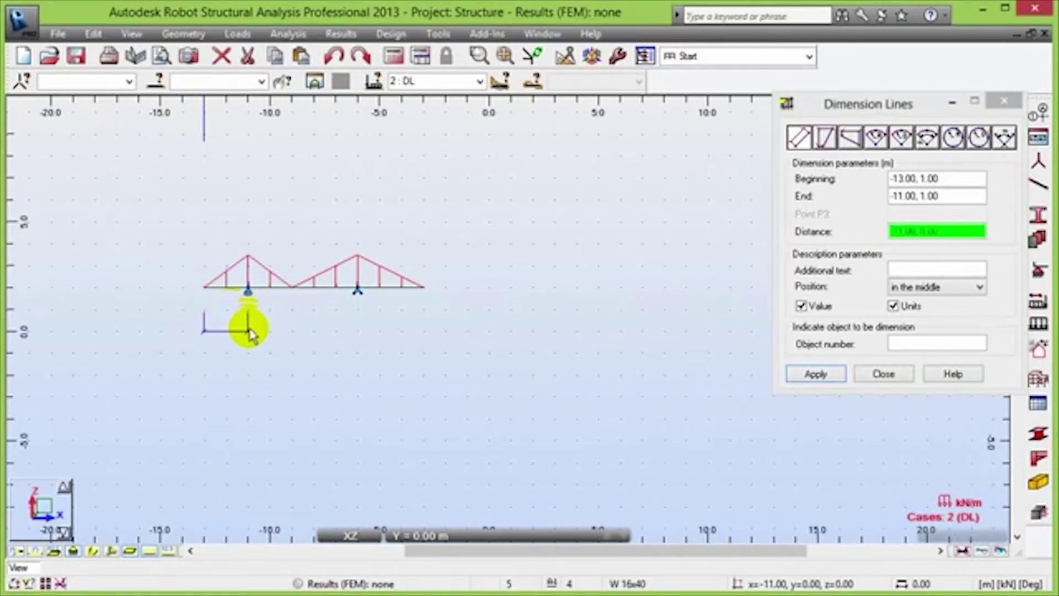
{"action": "left_click", "coordinate": [248, 310]}
Dimension the remaining spans as 2.00, 3.00 and 3.00 m.
{"action": "left_click", "coordinate": [248, 310]}
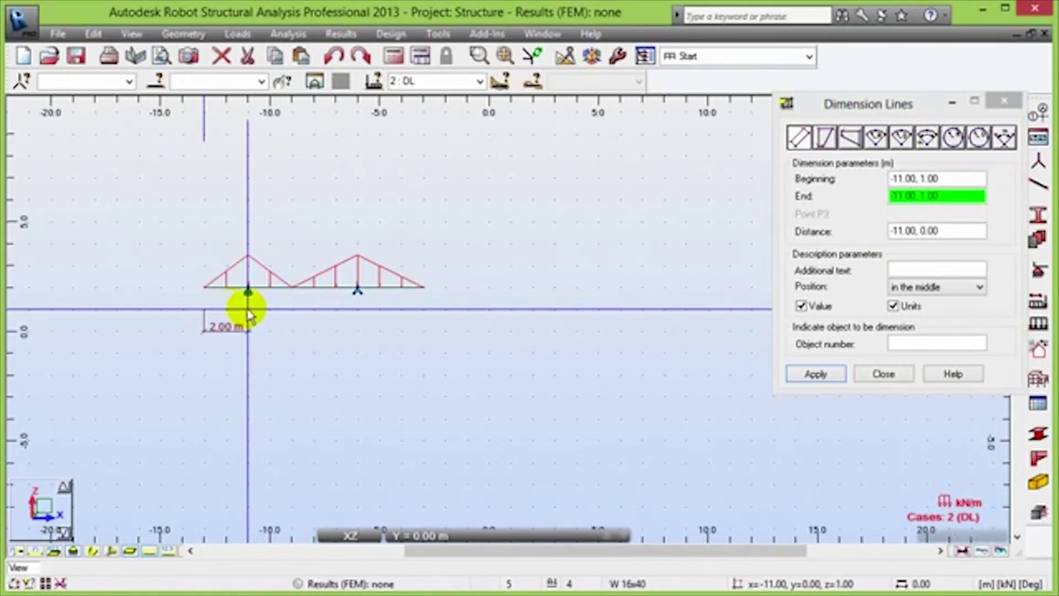
{"action": "left_click", "coordinate": [290, 310]}
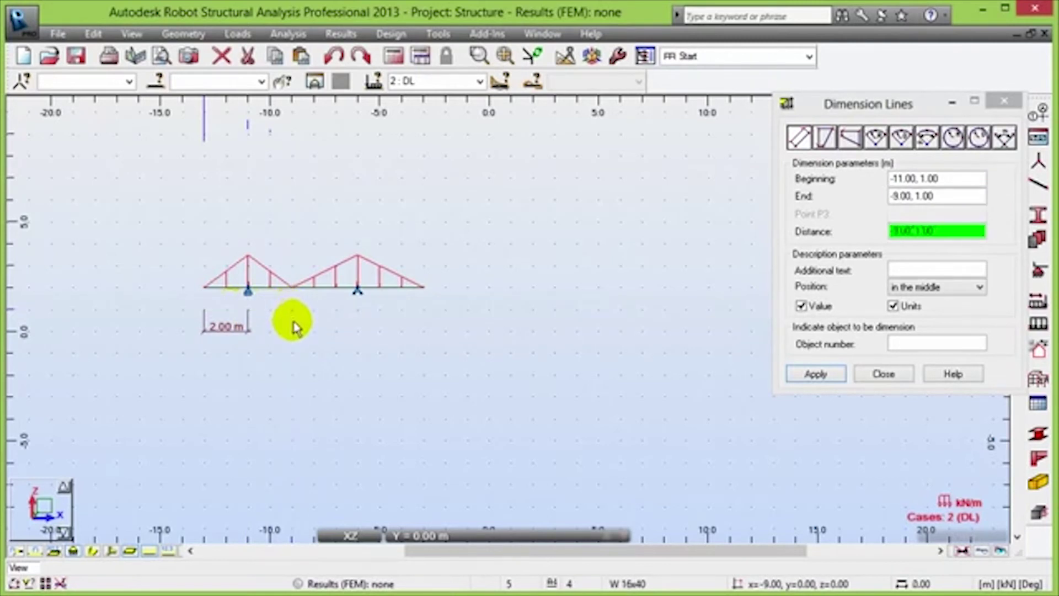
{"action": "left_click", "coordinate": [292, 326]}
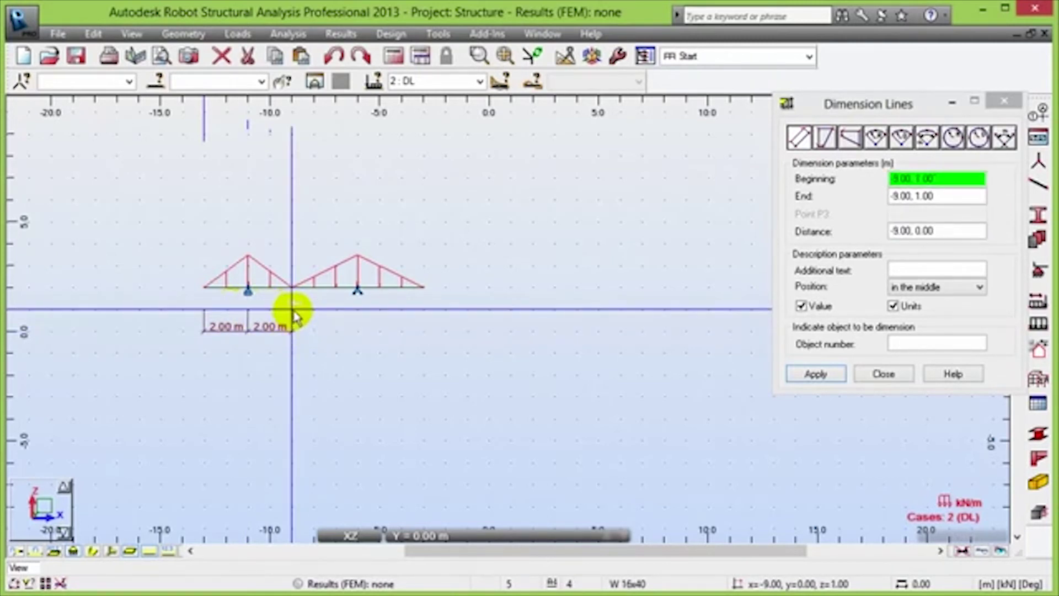
{"action": "left_click", "coordinate": [292, 310]}
{"action": "left_click", "coordinate": [357, 310]}
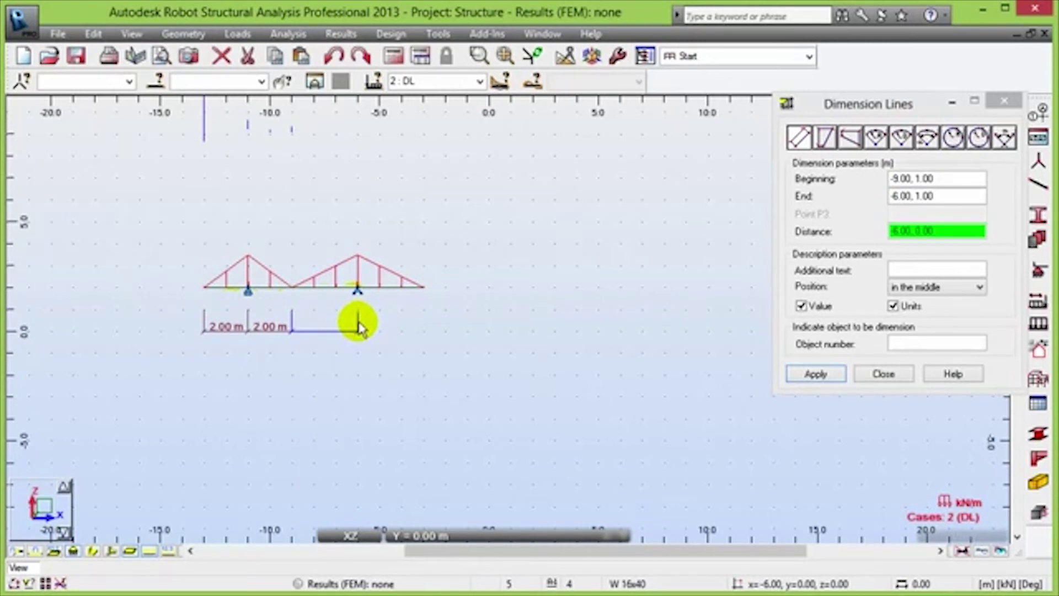
{"action": "left_click", "coordinate": [355, 324]}
{"action": "left_click", "coordinate": [357, 309]}
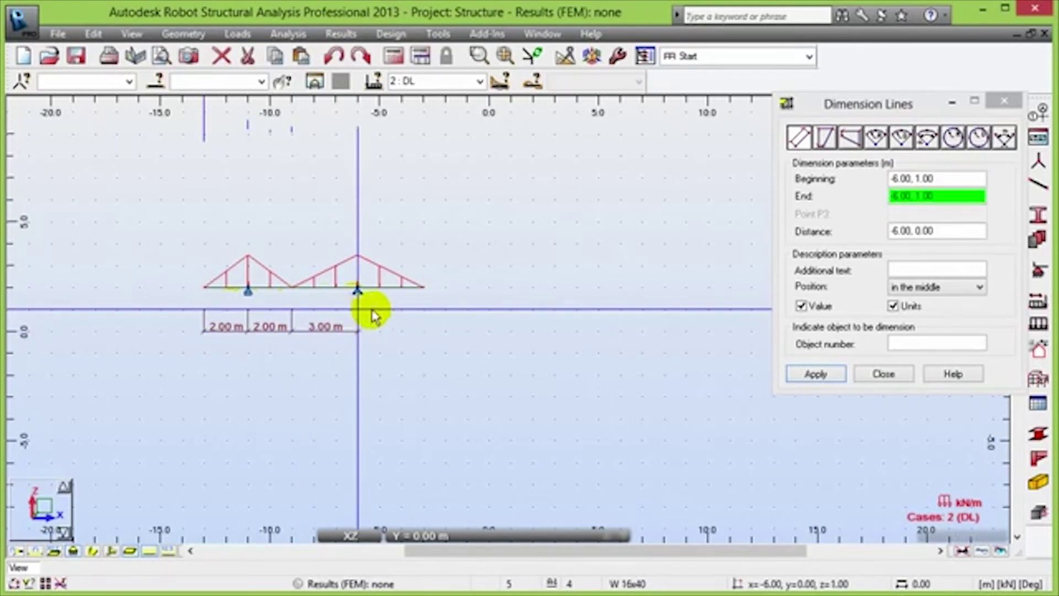
{"action": "left_click", "coordinate": [423, 309]}
{"action": "left_click", "coordinate": [424, 327]}
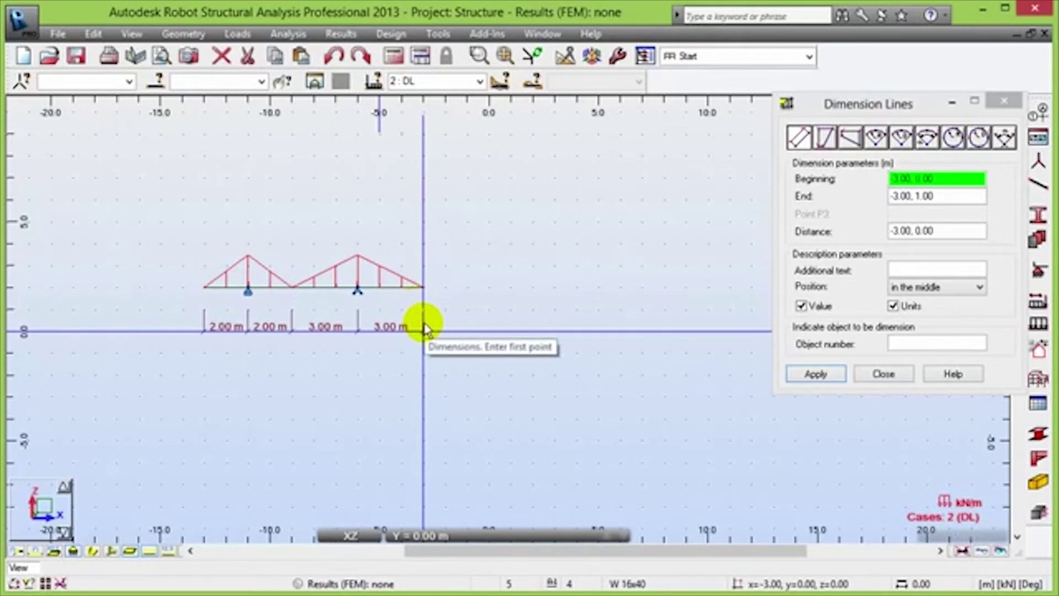
{"action": "left_click", "coordinate": [874, 373]}
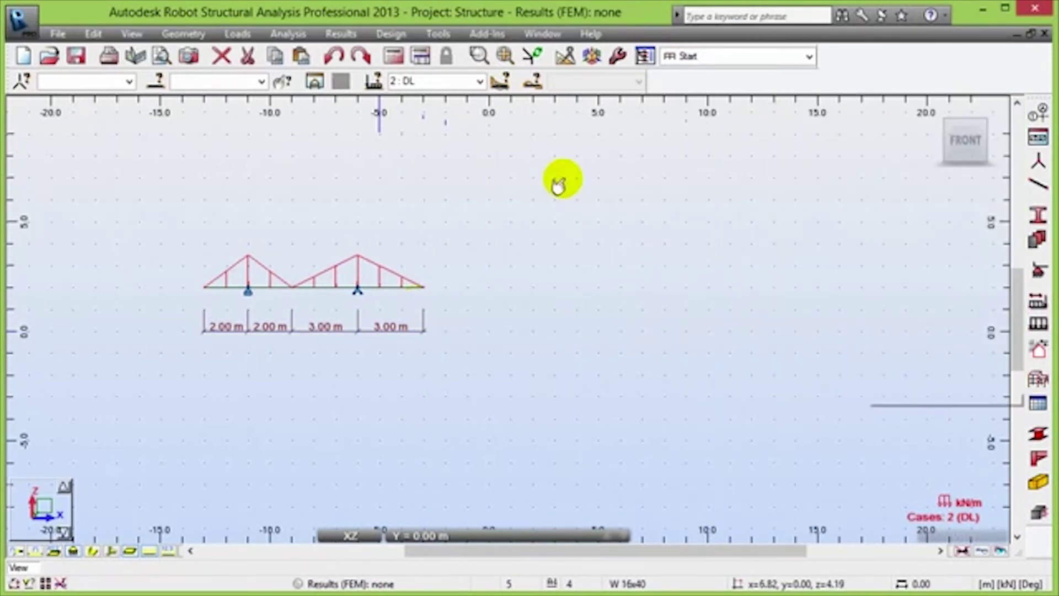
Run the analysis and draw the My bending moment diagram on the beam.
{"action": "left_click", "coordinate": [397, 56]}
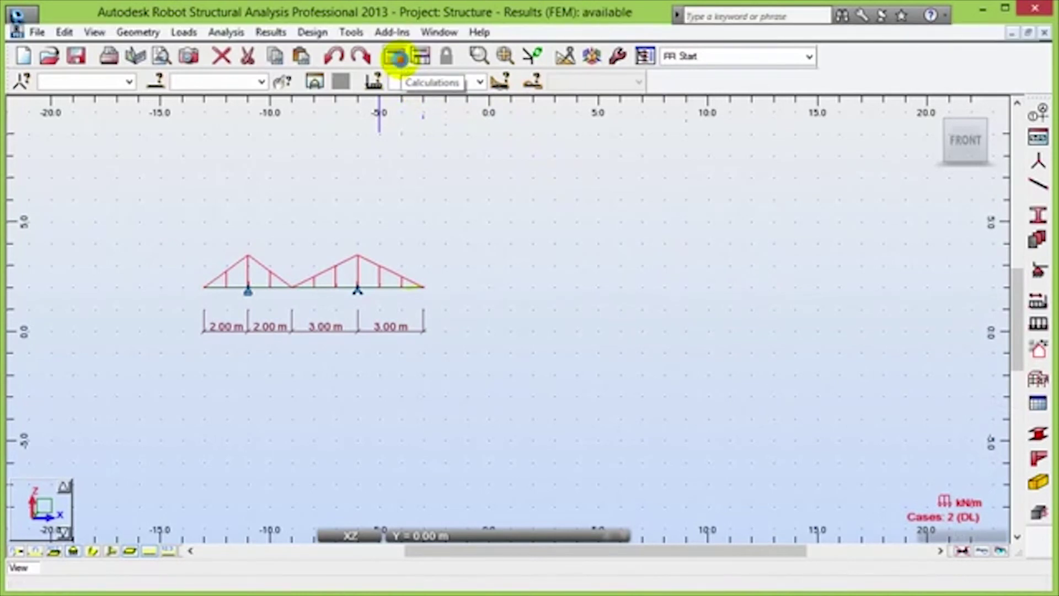
{"action": "left_click", "coordinate": [341, 34]}
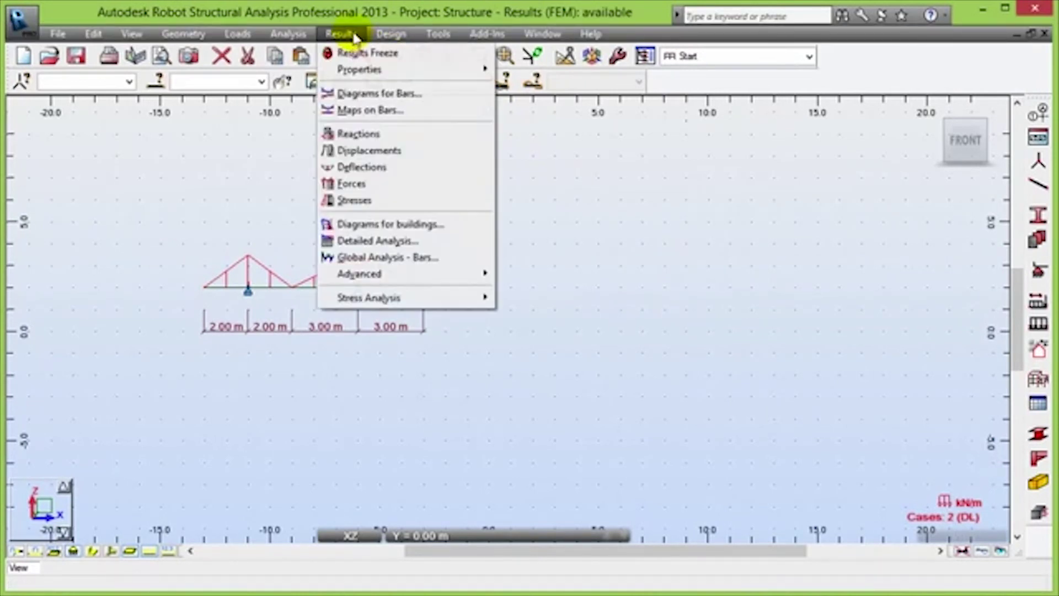
{"action": "left_click", "coordinate": [380, 94]}
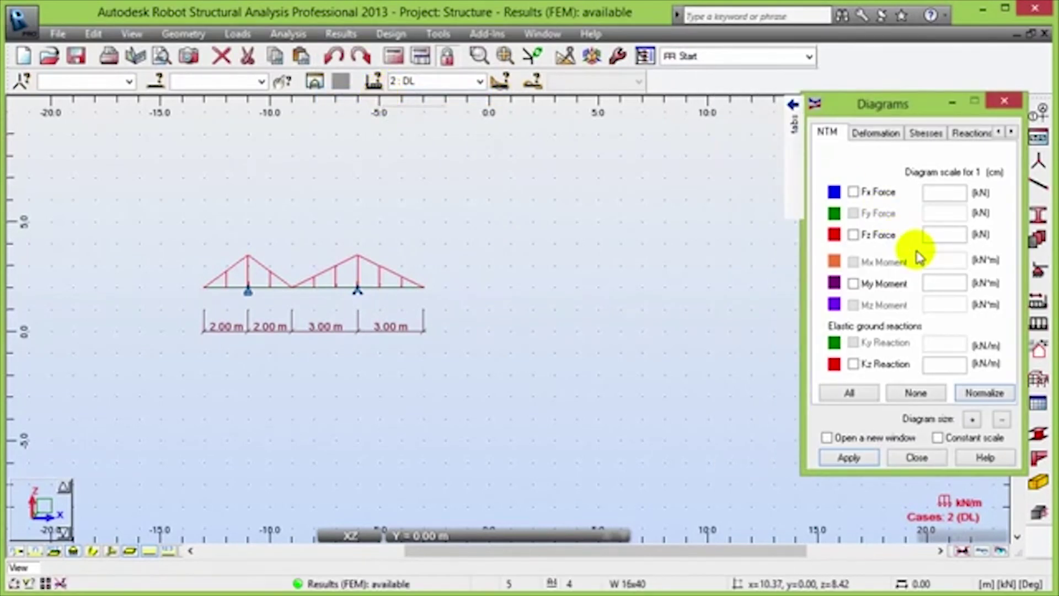
{"action": "left_click", "coordinate": [862, 283]}
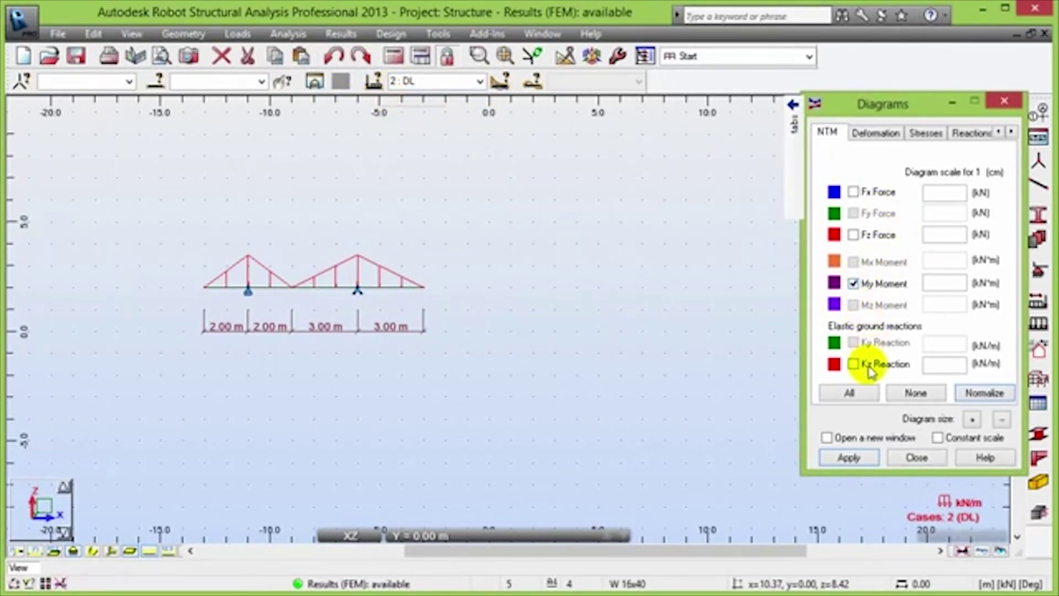
{"action": "left_click", "coordinate": [850, 457]}
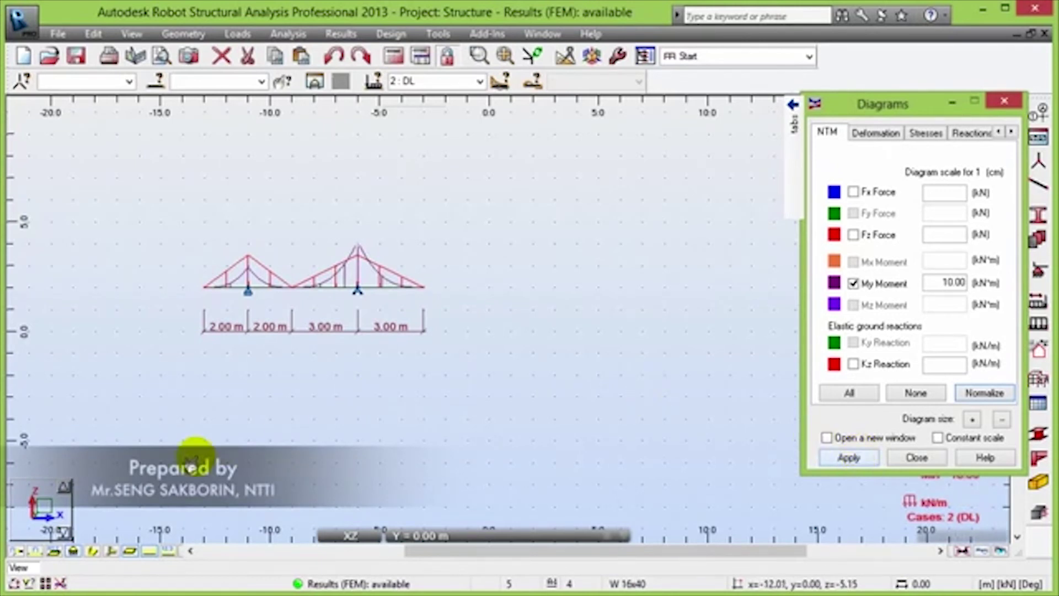
Hide the loads and enlarge the moment diagram to a 3.00 scale.
{"action": "left_click", "coordinate": [153, 551]}
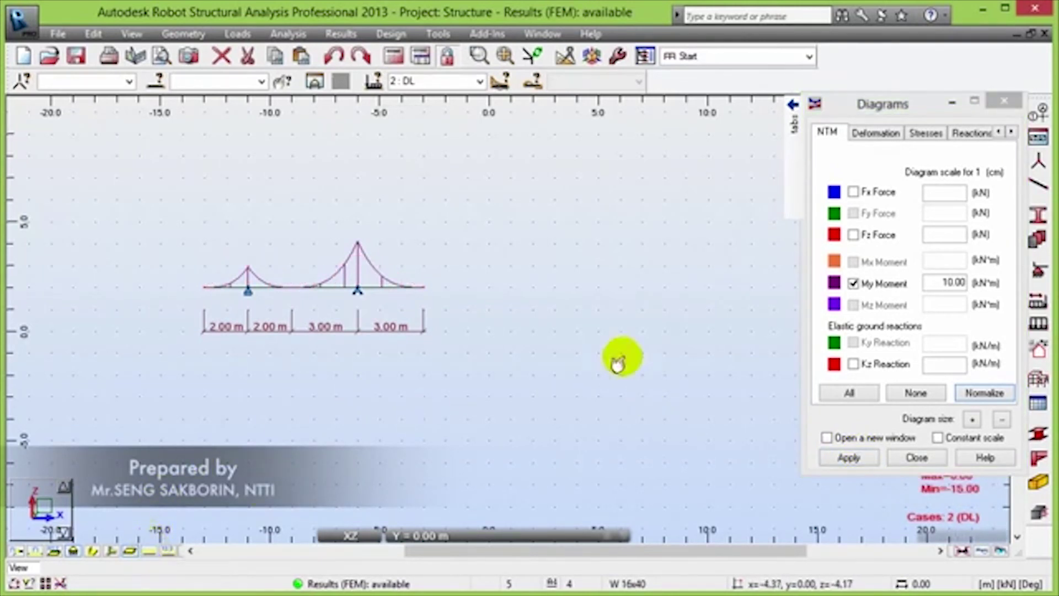
{"action": "left_click", "coordinate": [972, 420]}
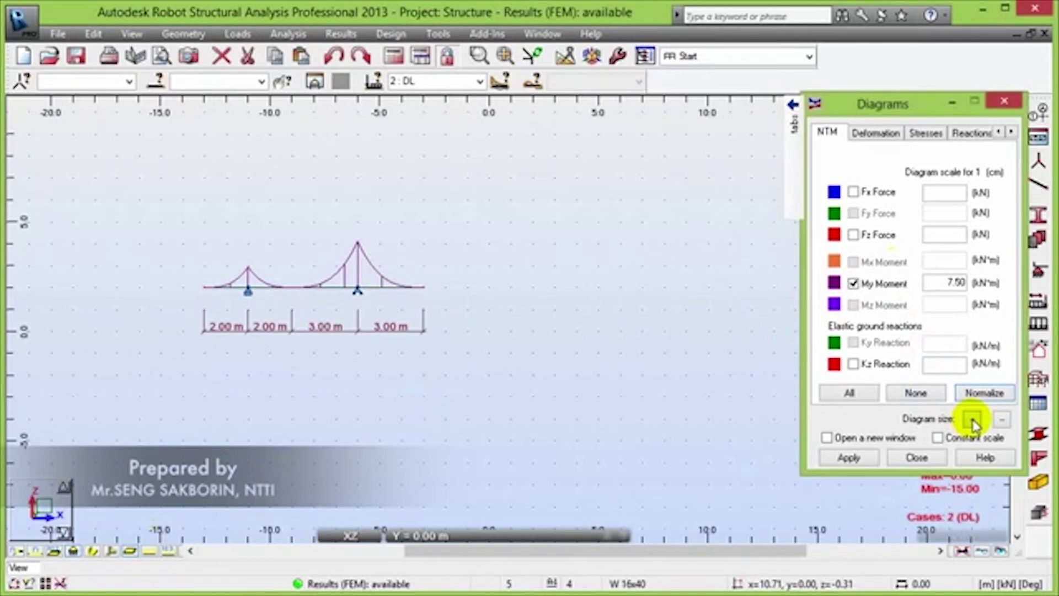
{"action": "left_click", "coordinate": [840, 460]}
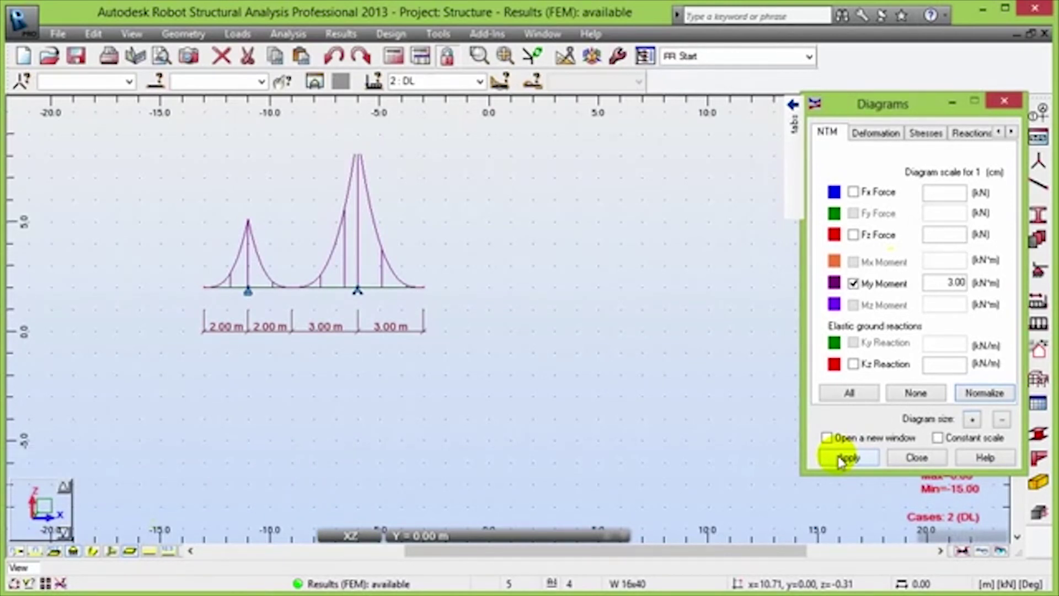
{"action": "left_click", "coordinate": [841, 459]}
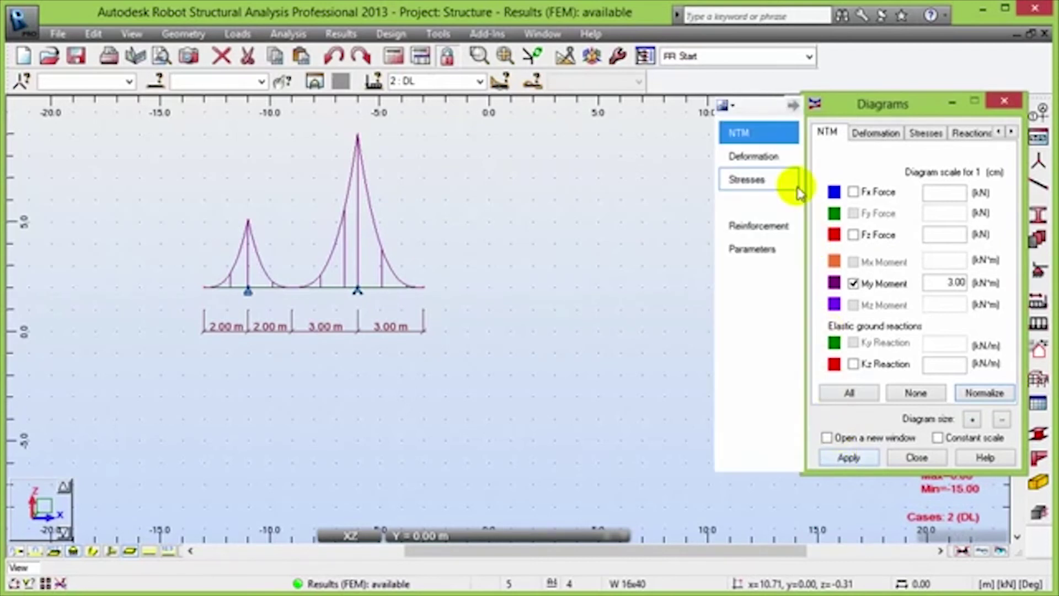
Label the bending moment diagram with its values via the Parameters diagram description.
{"action": "left_click", "coordinate": [745, 253]}
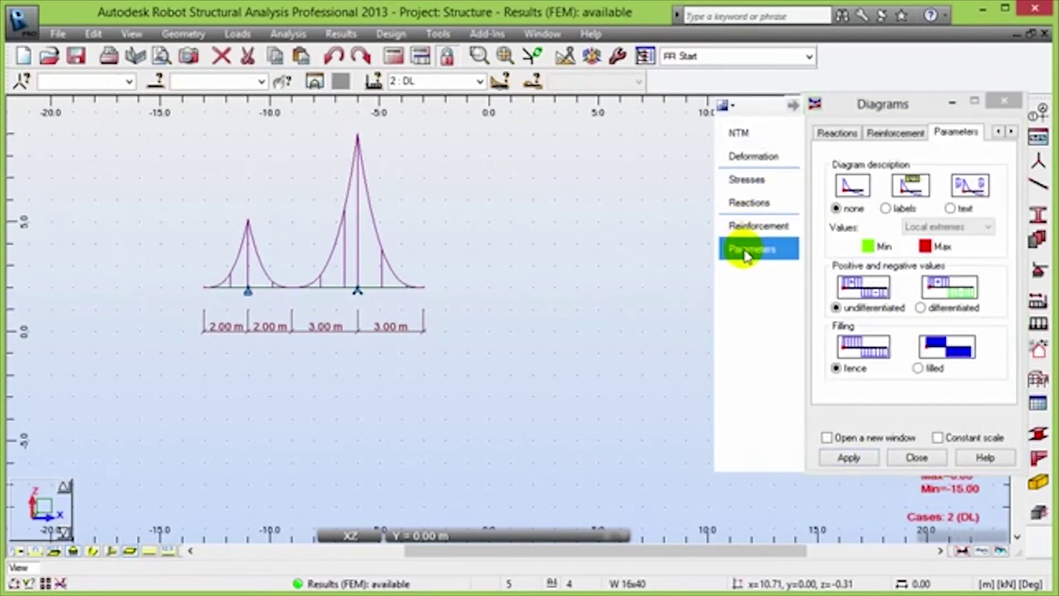
{"action": "left_click", "coordinate": [901, 208]}
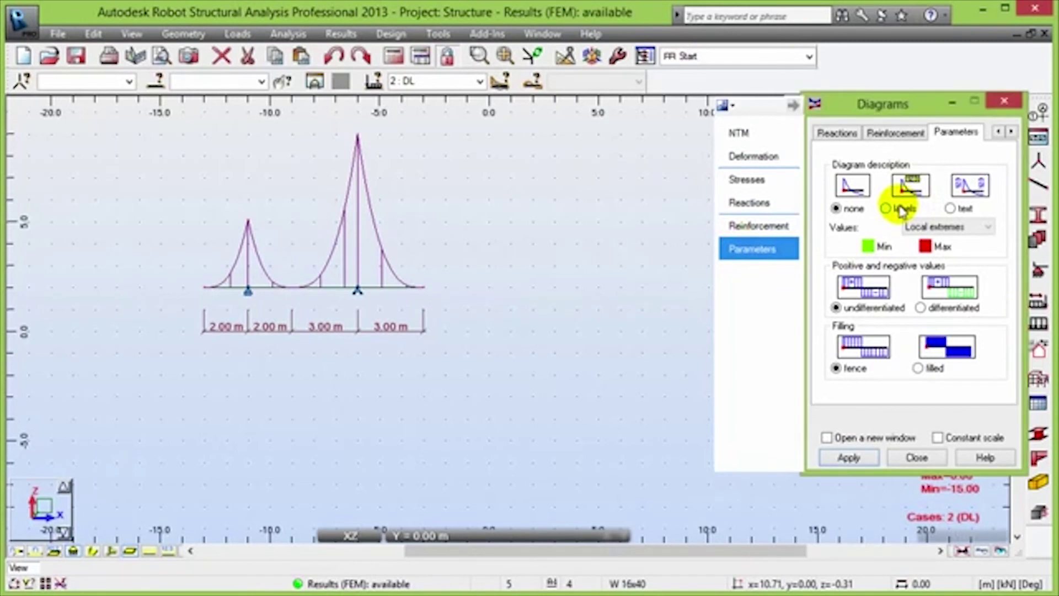
{"action": "left_click", "coordinate": [869, 459]}
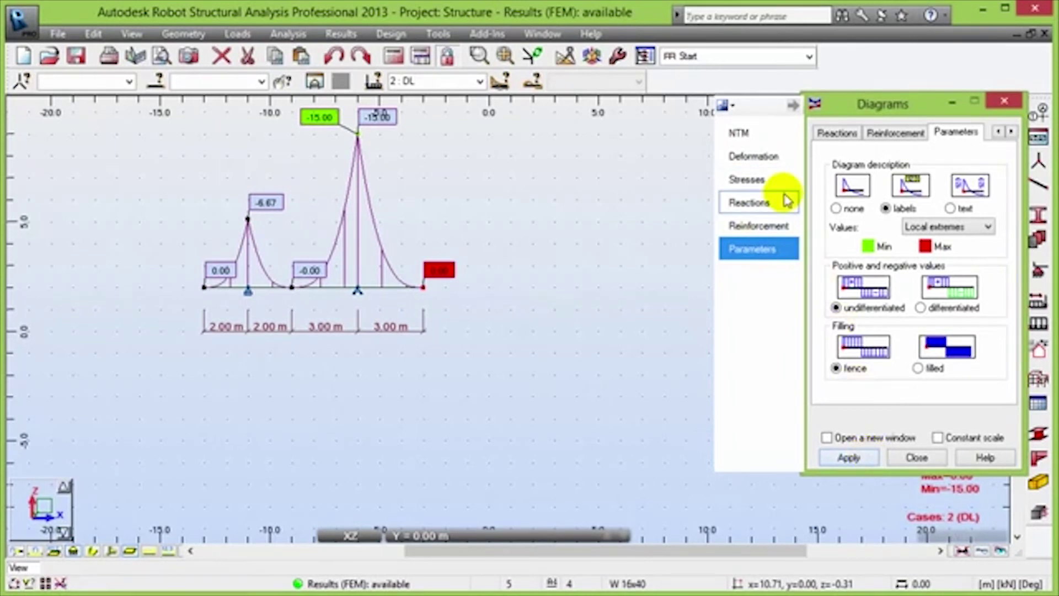
Replace the My moment diagram with the Fz shear force diagram.
{"action": "left_click", "coordinate": [764, 140]}
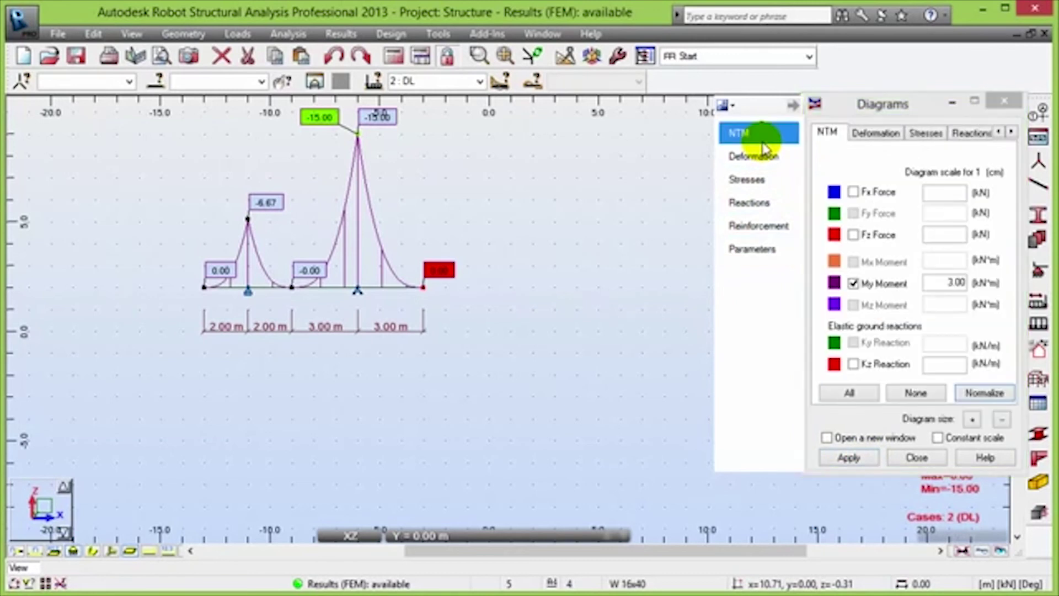
{"action": "left_click", "coordinate": [853, 283]}
{"action": "left_click", "coordinate": [854, 235]}
{"action": "left_click", "coordinate": [848, 458]}
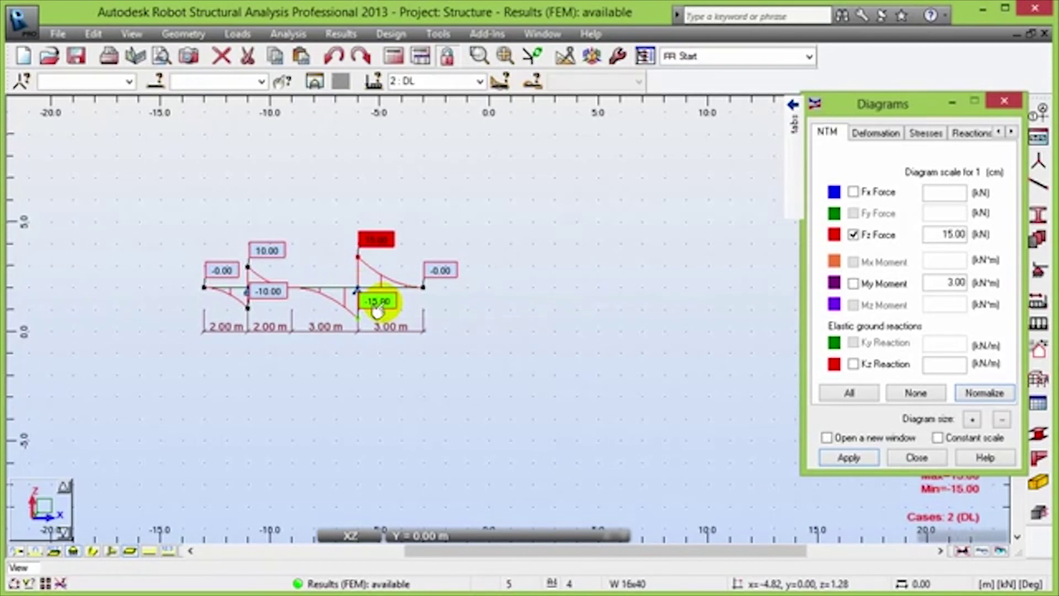
Move the -10.00 and -15.00 shear labels below the dimensions, then clear the Fz diagram.
{"action": "left_click", "coordinate": [376, 311]}
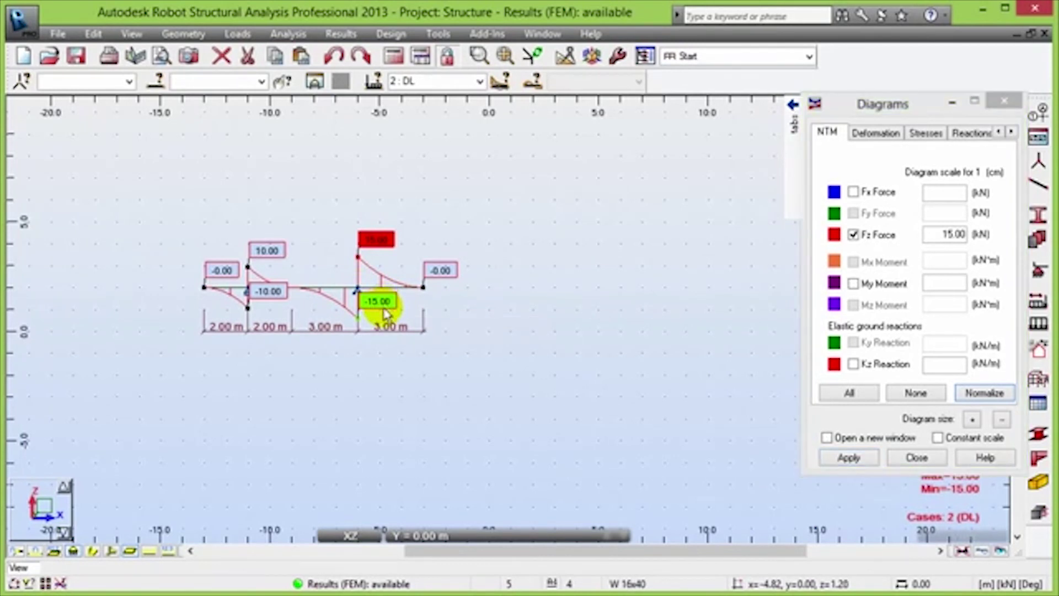
{"action": "left_click", "coordinate": [262, 292]}
{"action": "left_click_drag", "start_coordinate": [263, 298], "coordinate": [243, 355]}
{"action": "left_click", "coordinate": [353, 331]}
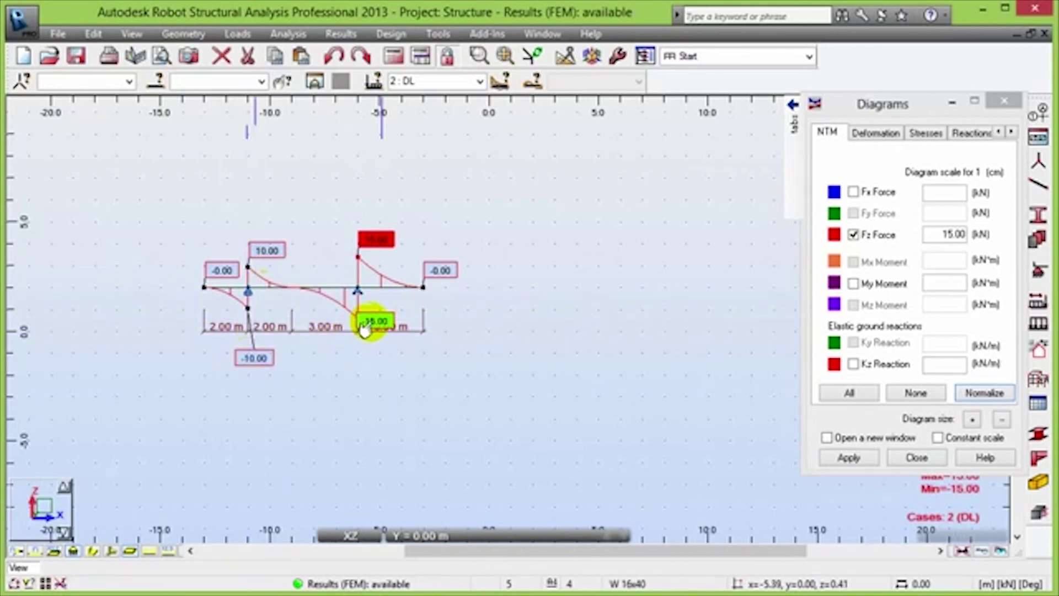
{"action": "left_click_drag", "start_coordinate": [364, 329], "coordinate": [351, 356]}
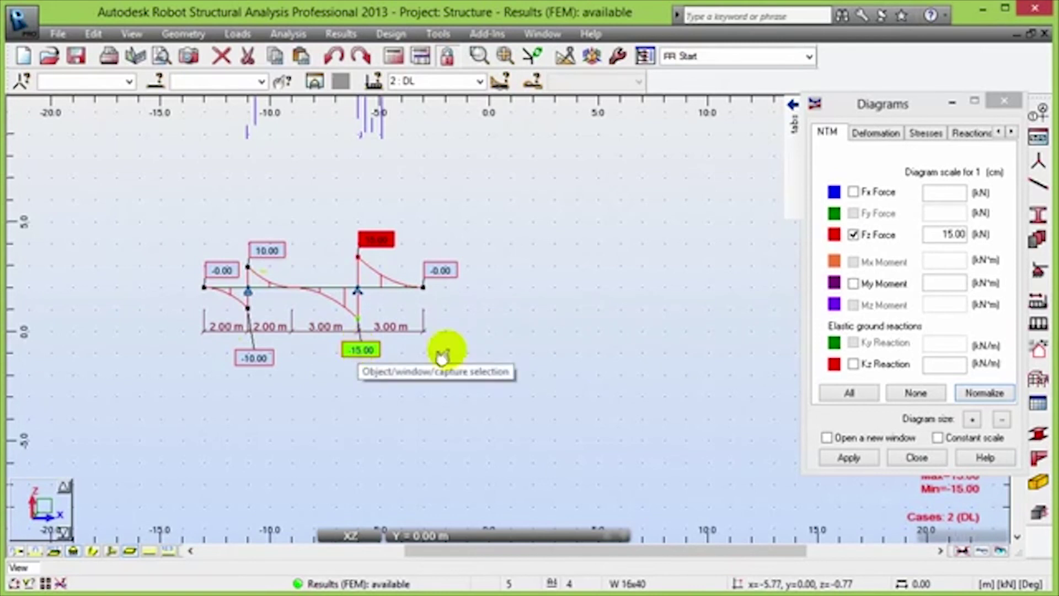
{"action": "left_click", "coordinate": [864, 237]}
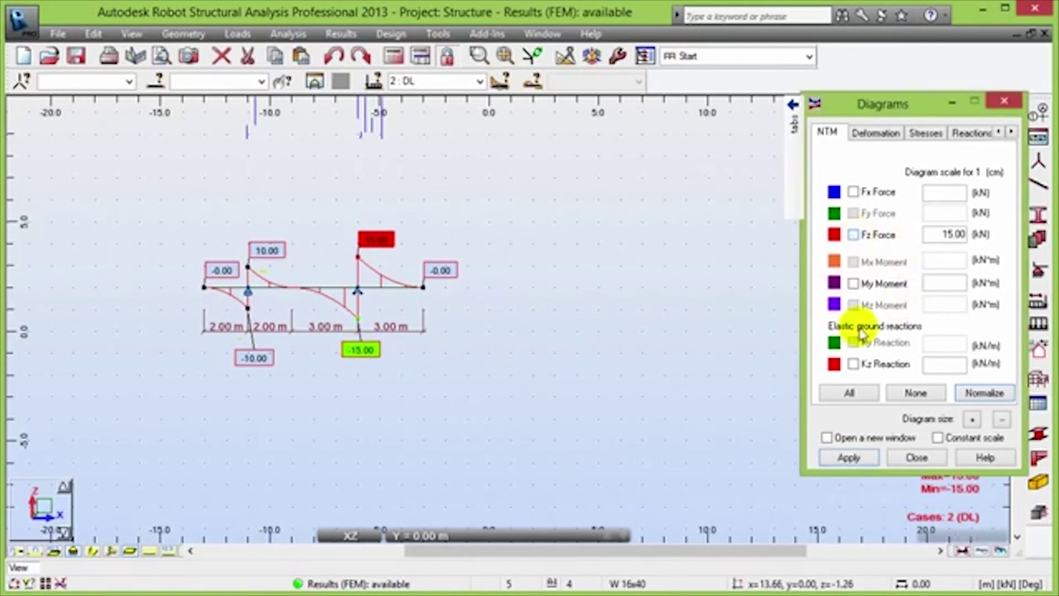
{"action": "left_click", "coordinate": [855, 456]}
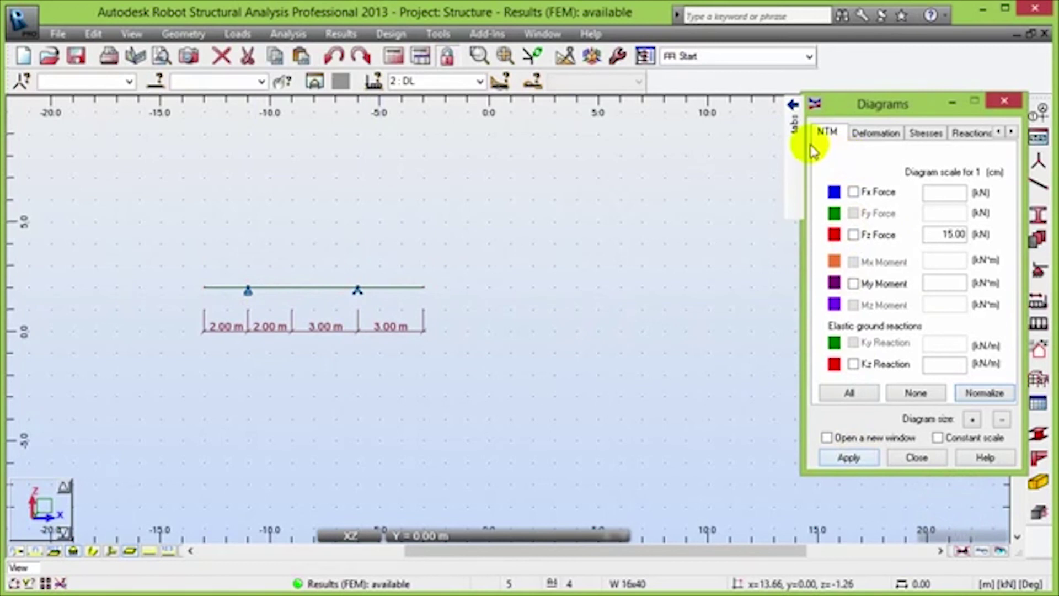
Display the FZ support reactions with value descriptions (20.00 and 30.00).
{"action": "mouse_move", "coordinate": [792, 124]}
{"action": "left_click", "coordinate": [765, 212]}
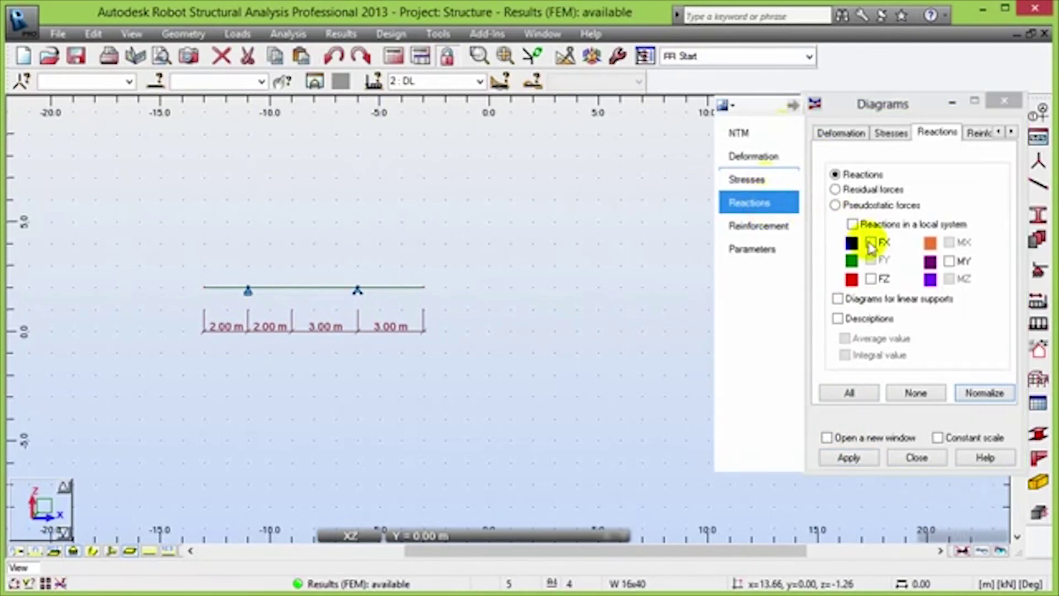
{"action": "left_click", "coordinate": [871, 279]}
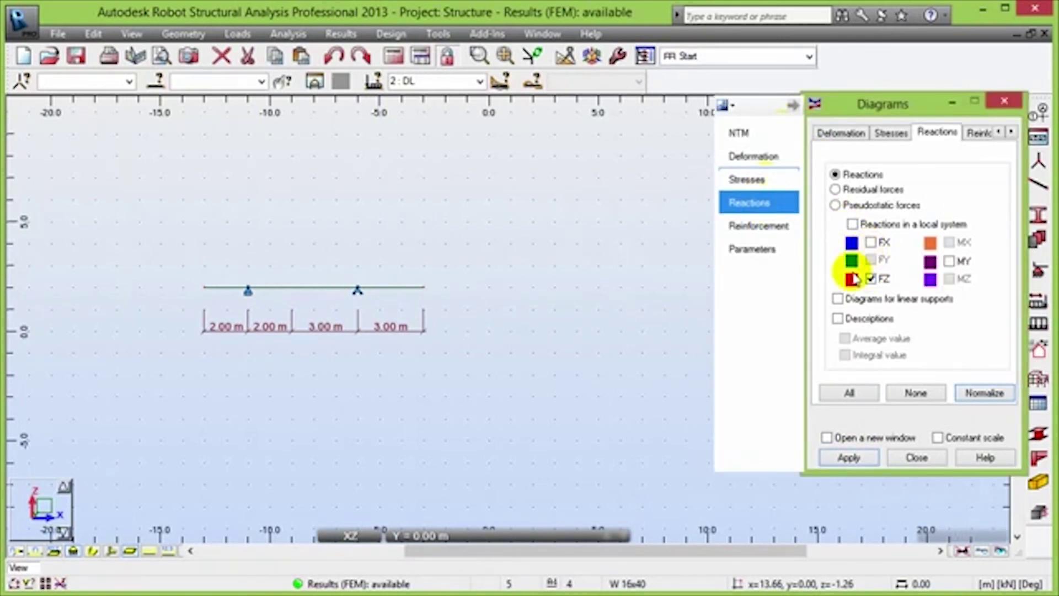
{"action": "left_click", "coordinate": [837, 319]}
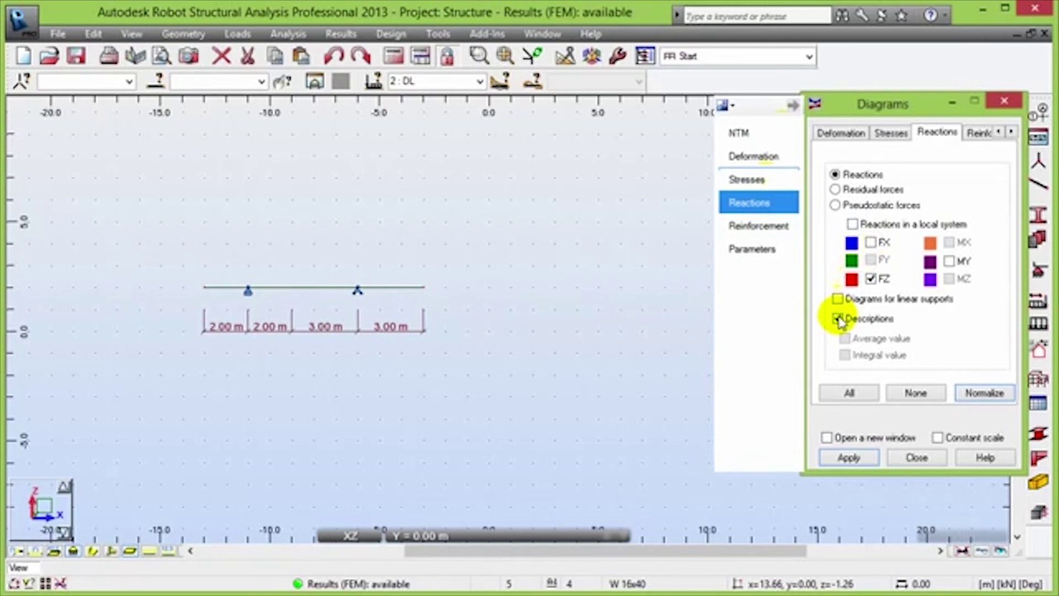
{"action": "left_click", "coordinate": [850, 457]}
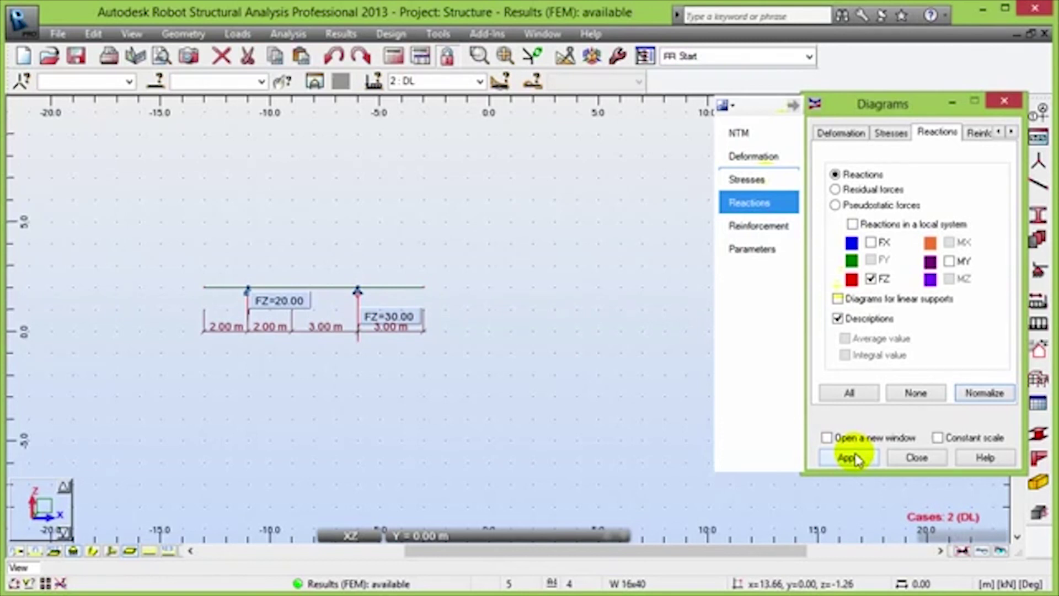
Hide the FZ reactions and delete the span dimension lines below the beam.
{"action": "left_click", "coordinate": [870, 278]}
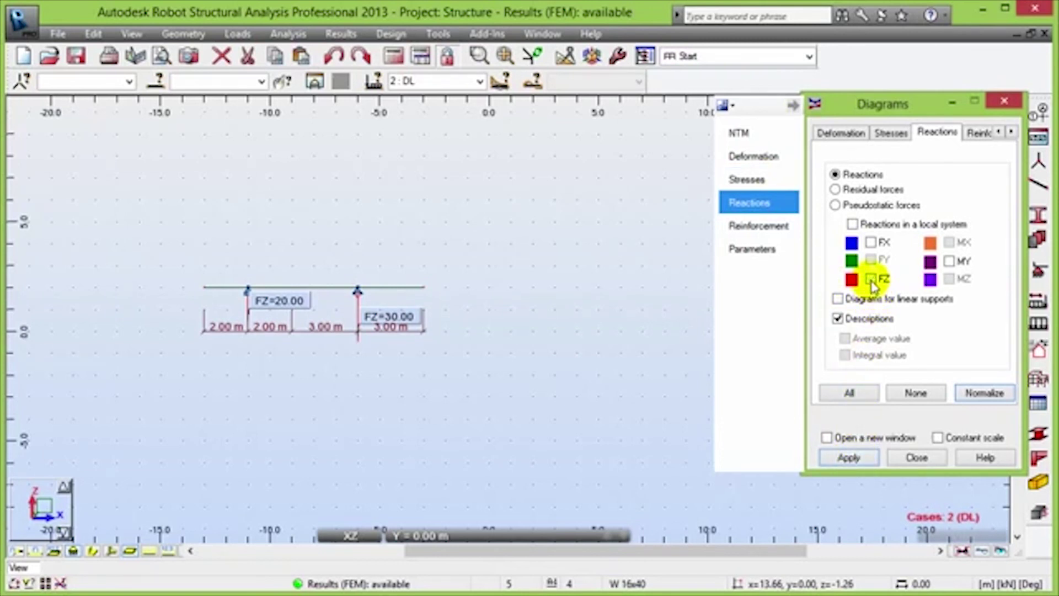
{"action": "left_click", "coordinate": [855, 457]}
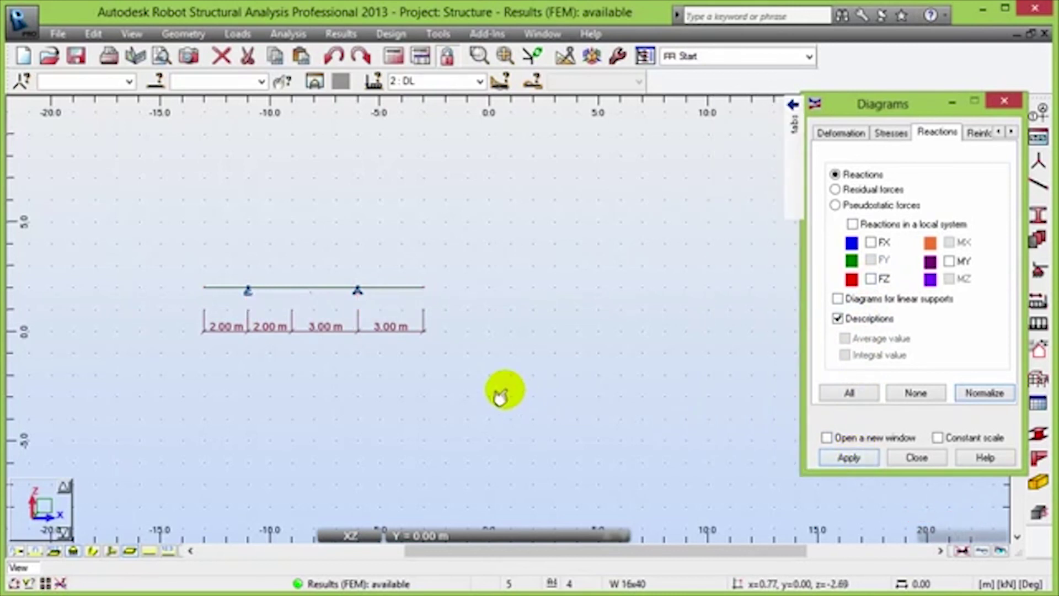
{"action": "left_click_drag", "start_coordinate": [502, 391], "coordinate": [171, 328]}
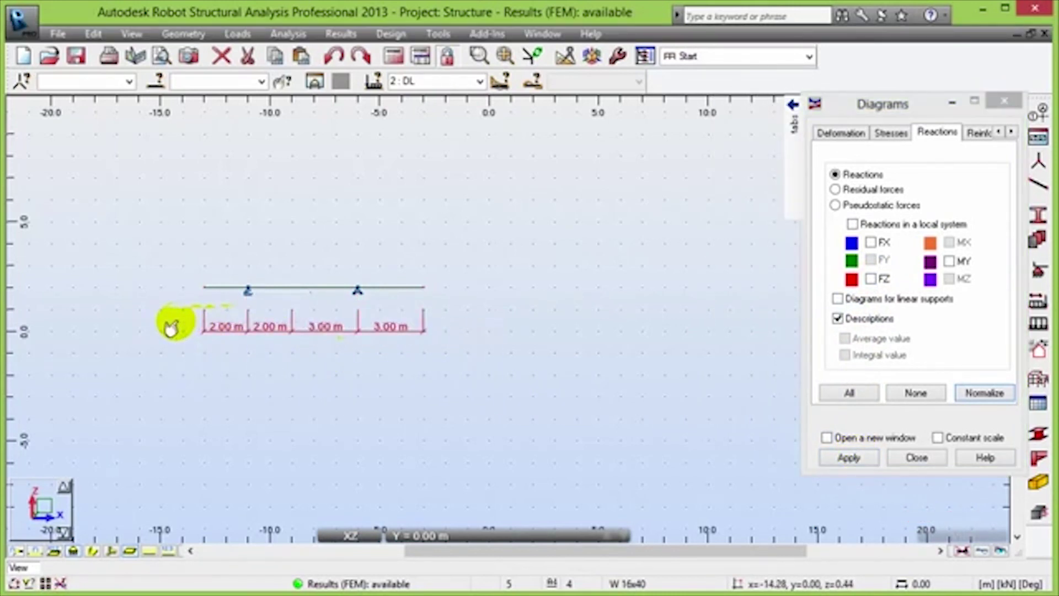
{"action": "key", "text": "Delete"}
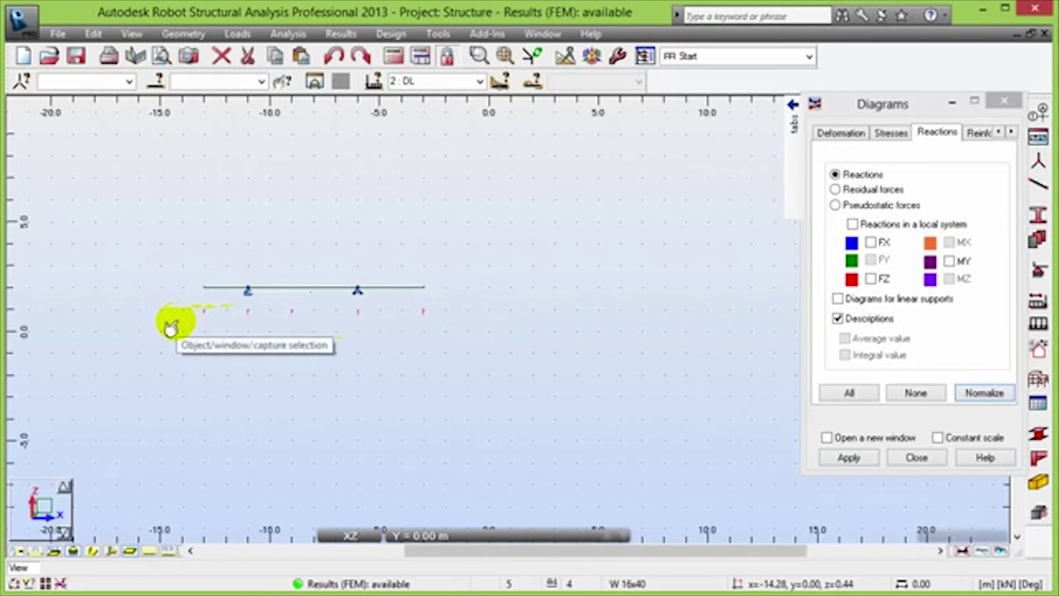
Close the Diagrams dialog, leaving just the beam and its two supports.
{"action": "left_click", "coordinate": [904, 458]}
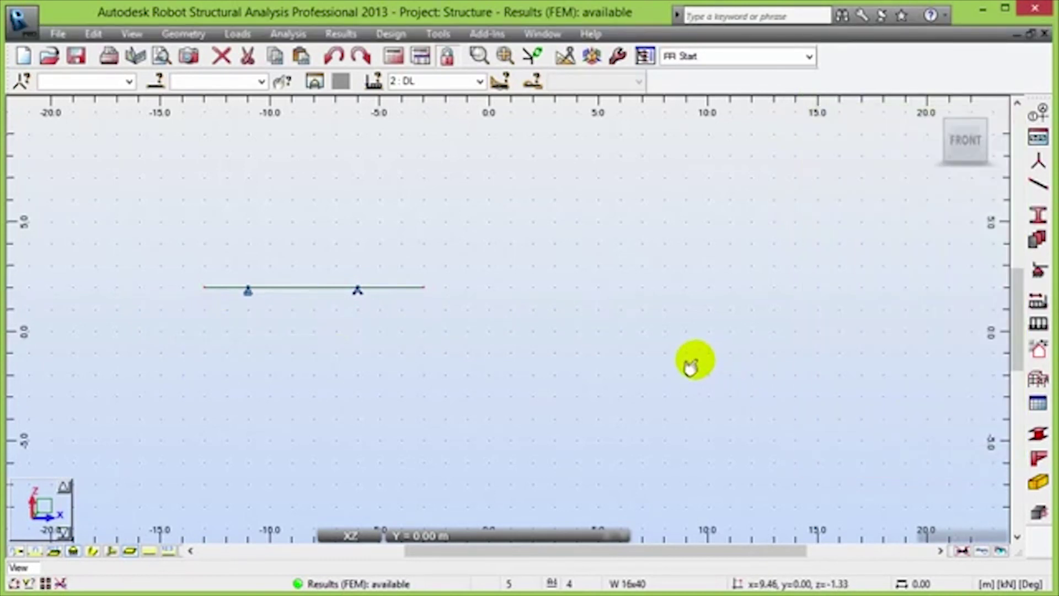